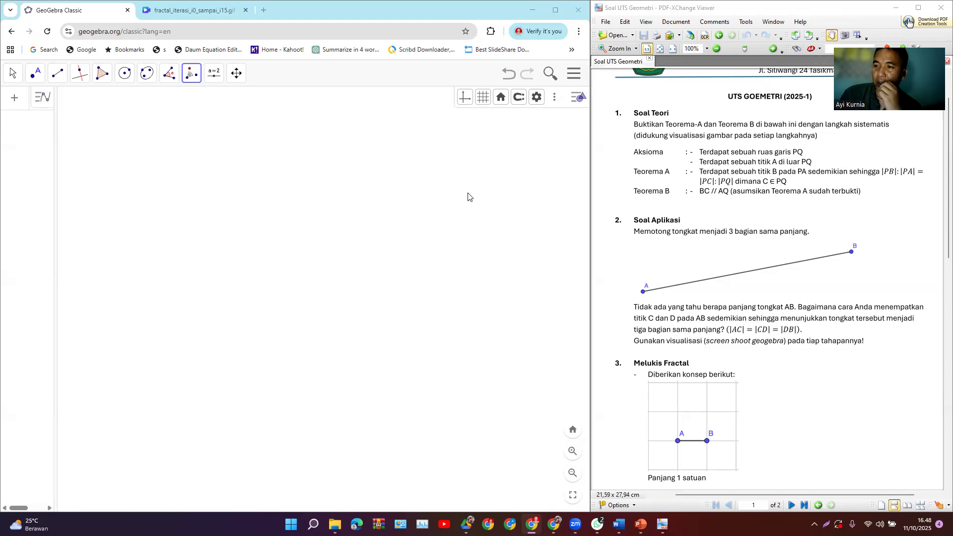
# Step: Draw a line segment between two new points, rising from lower left to upper right across the middle of the canvas
pyautogui.click(55, 77)
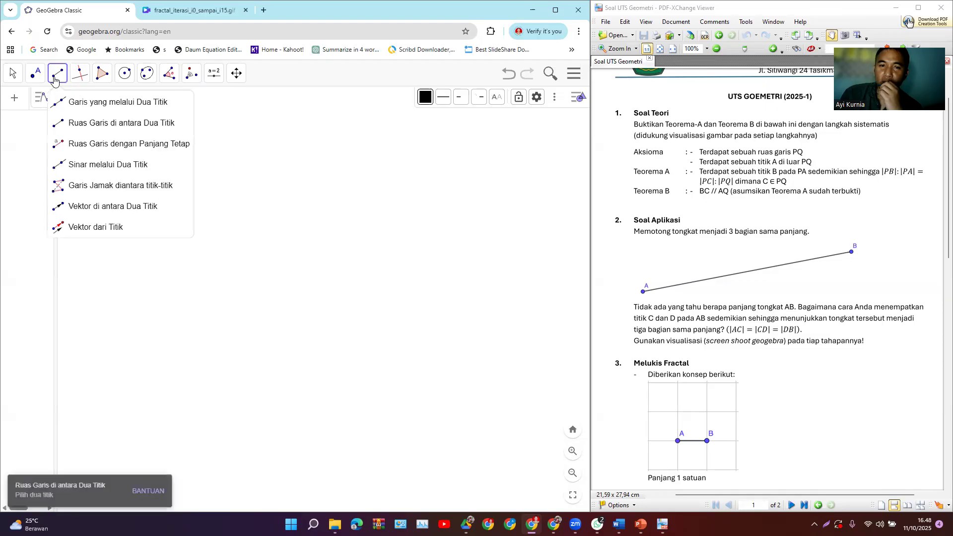
pyautogui.click(83, 123)
pyautogui.click(148, 298)
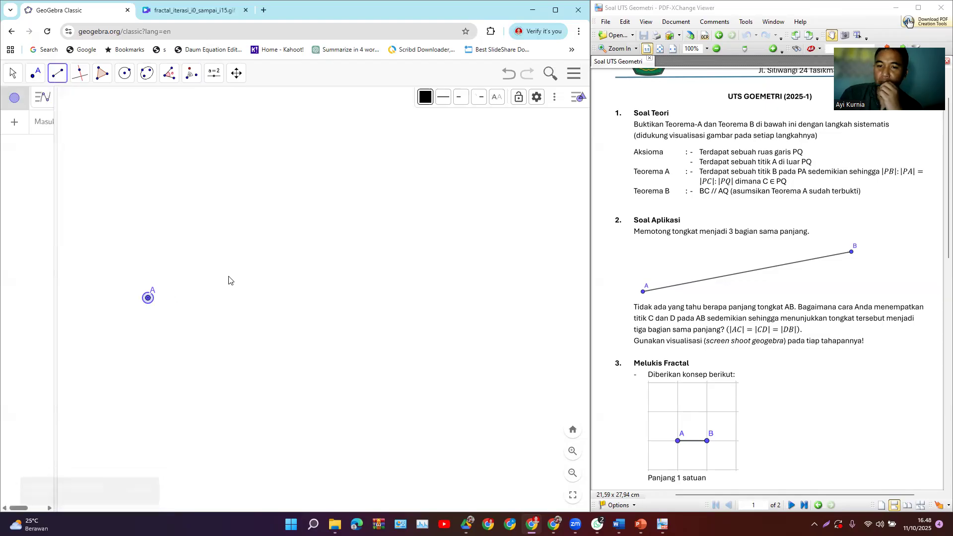
pyautogui.click(361, 238)
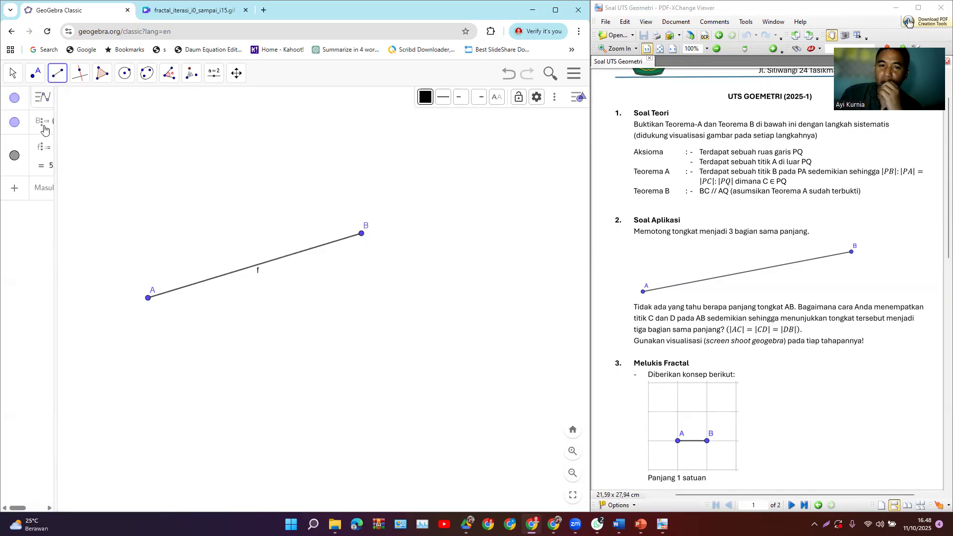
# Step: Rename the segment's lower-left endpoint A as P
pyautogui.rightClick(148, 304)
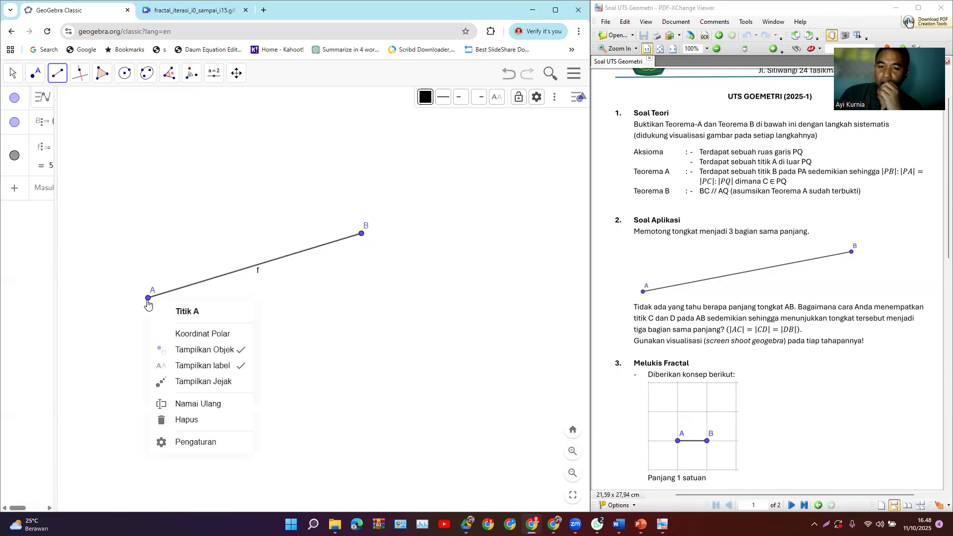
pyautogui.click(211, 407)
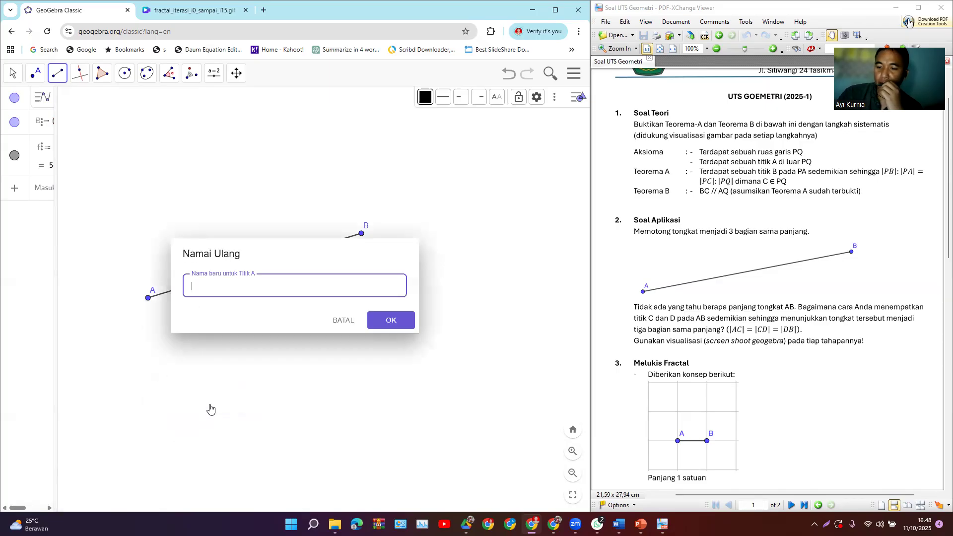
pyautogui.press('BackSpace')
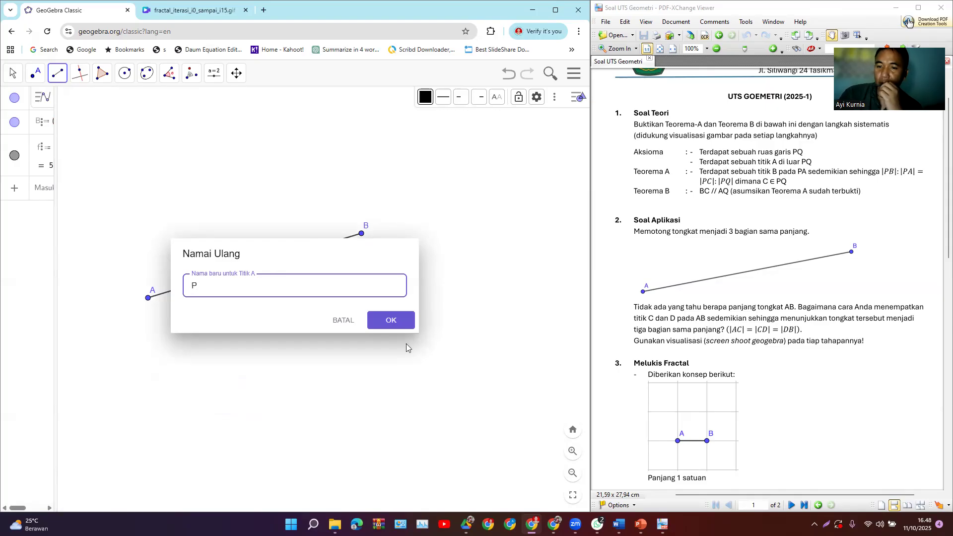
pyautogui.click(390, 320)
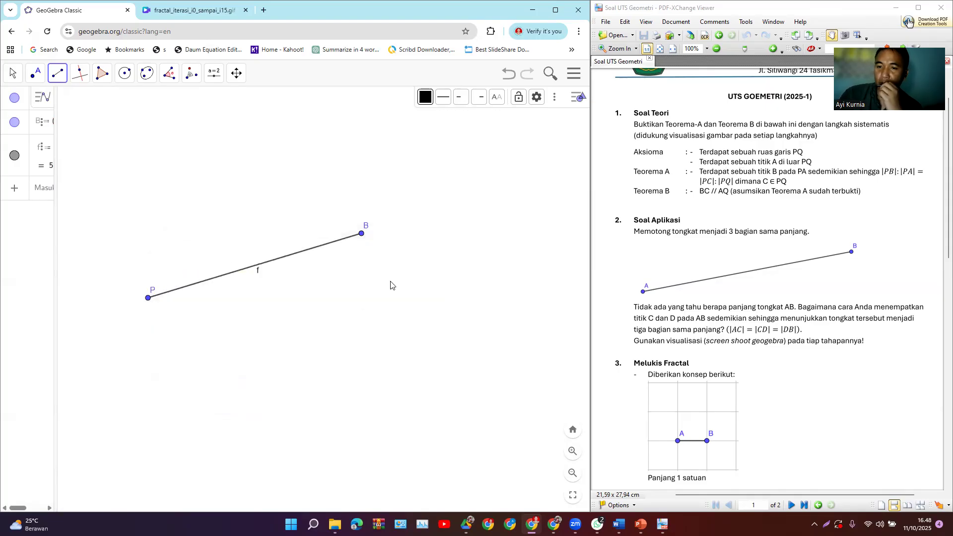
# Step: Rename the segment's upper-right endpoint B as Q, leaving no new segment started
pyautogui.rightClick(366, 229)
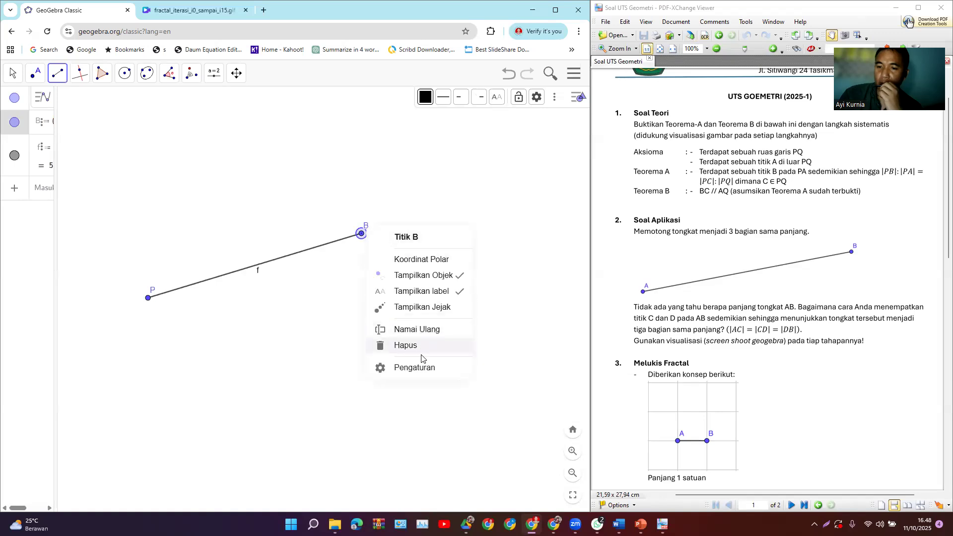
pyautogui.click(421, 330)
pyautogui.press('BackSpace')
pyautogui.write('Q')
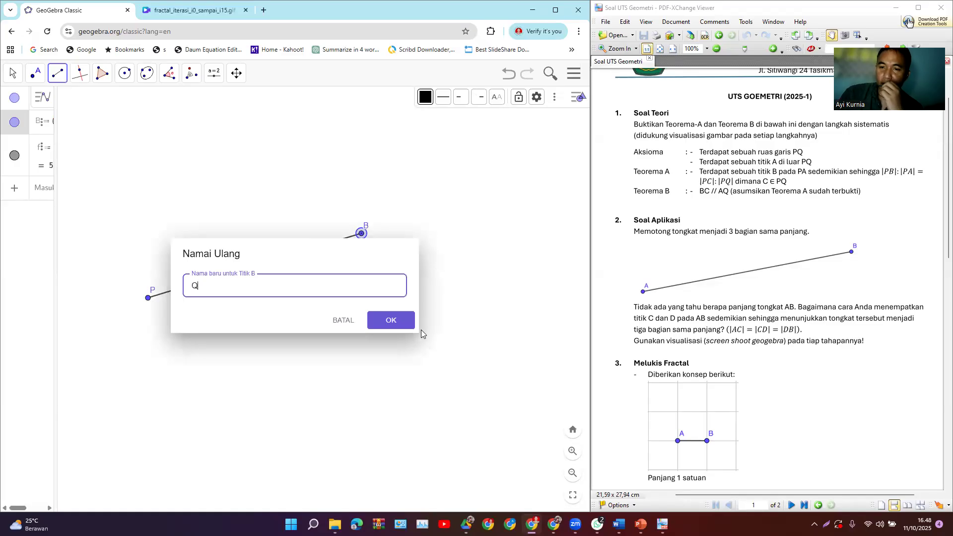
pyautogui.click(393, 326)
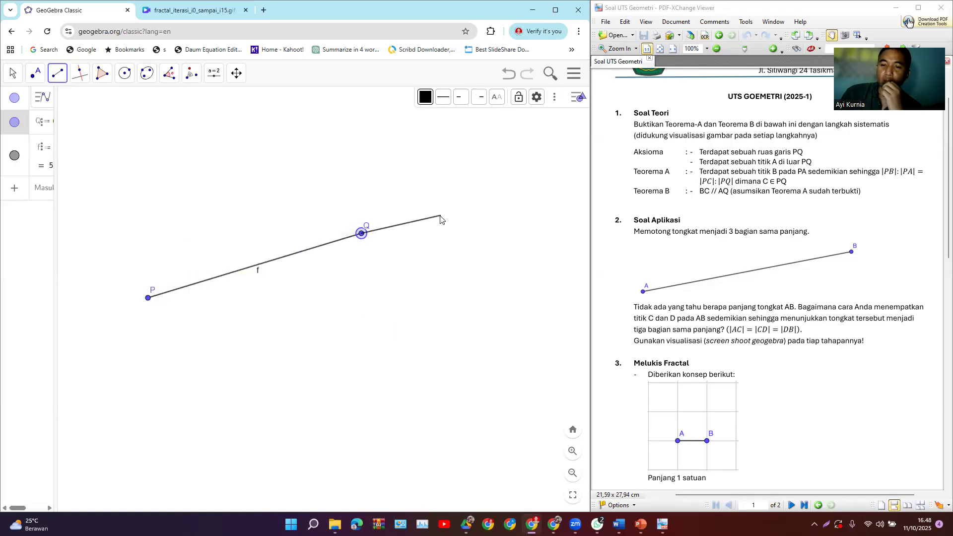
pyautogui.press('Escape')
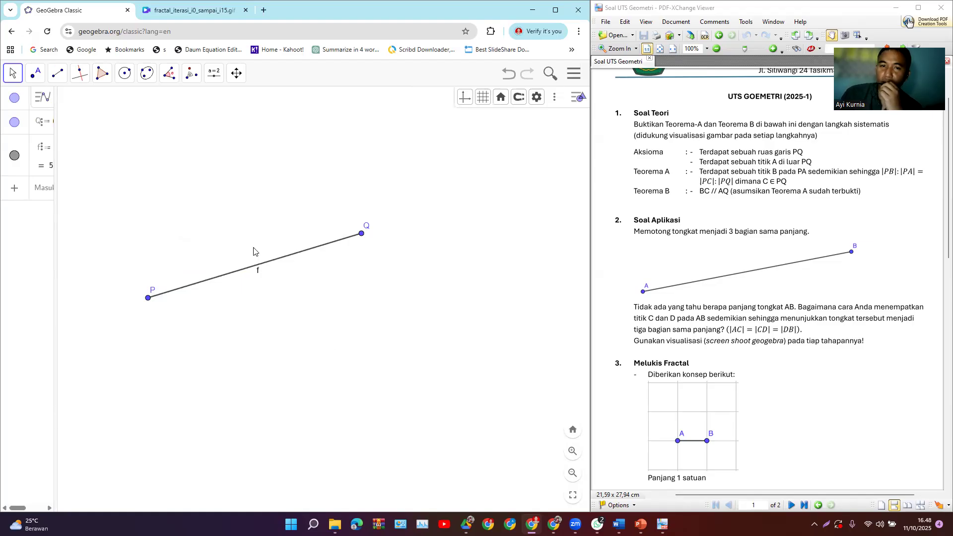
# Step: Place a free point off segment PQ, well below endpoint Q
pyautogui.click(36, 74)
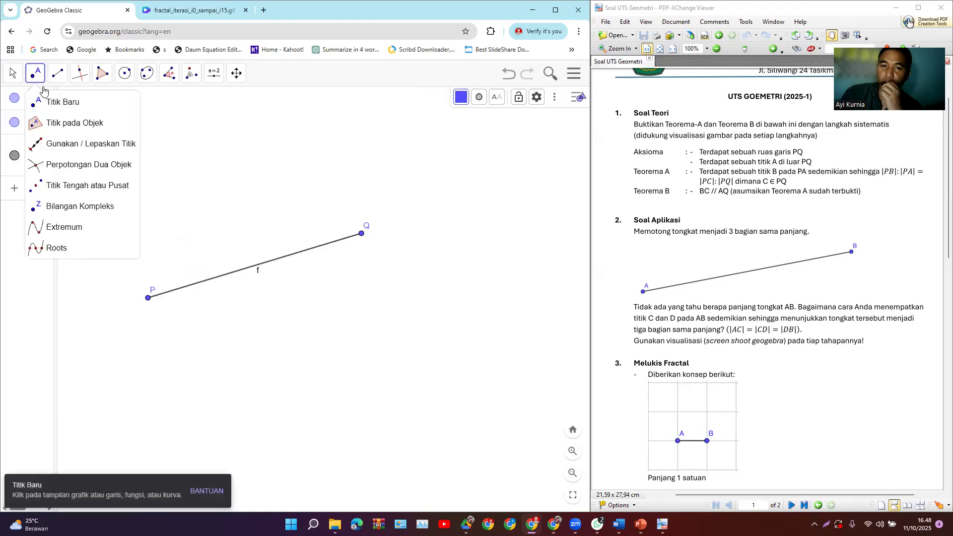
pyautogui.click(52, 102)
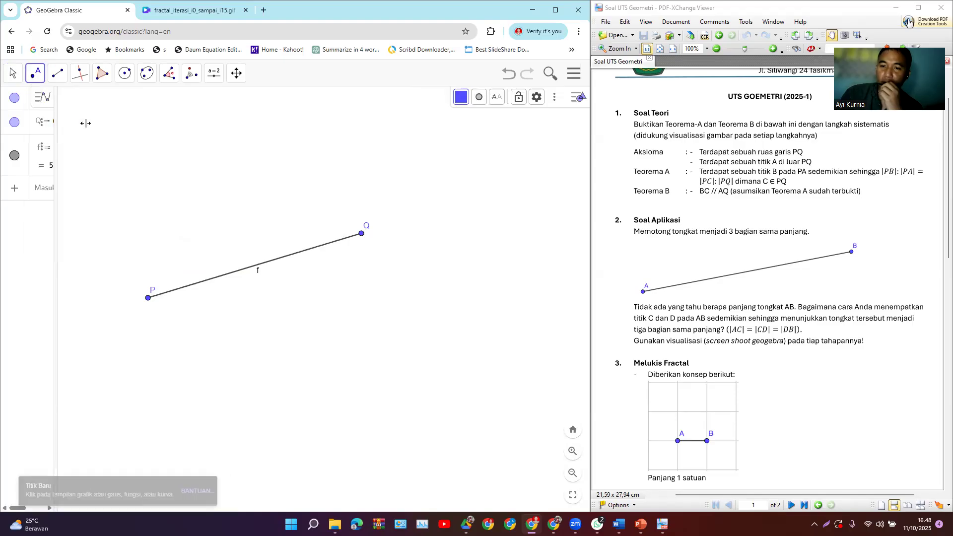
pyautogui.click(351, 376)
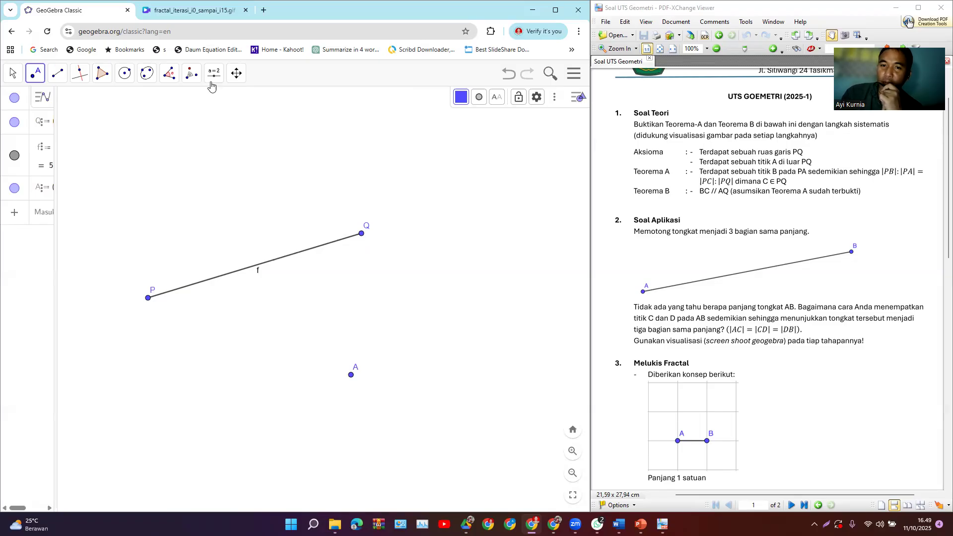
# Step: Rotate segment PQ by 45° clockwise (searah jarum jam) about point P
pyautogui.click(191, 75)
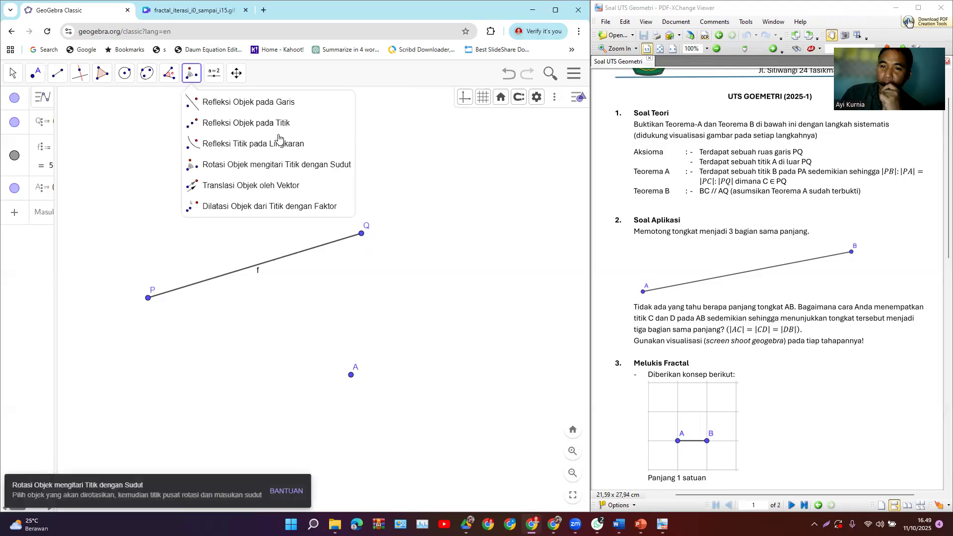
pyautogui.click(291, 166)
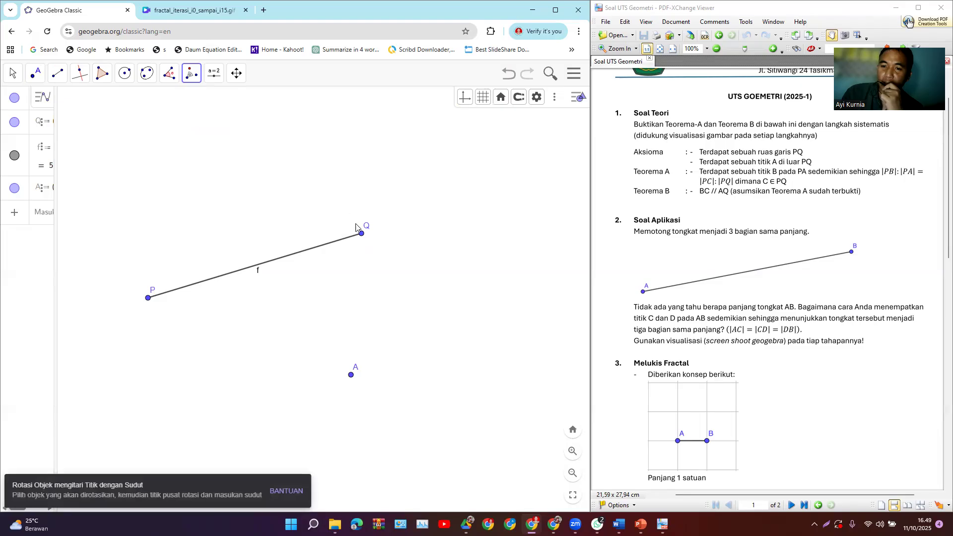
pyautogui.click(341, 241)
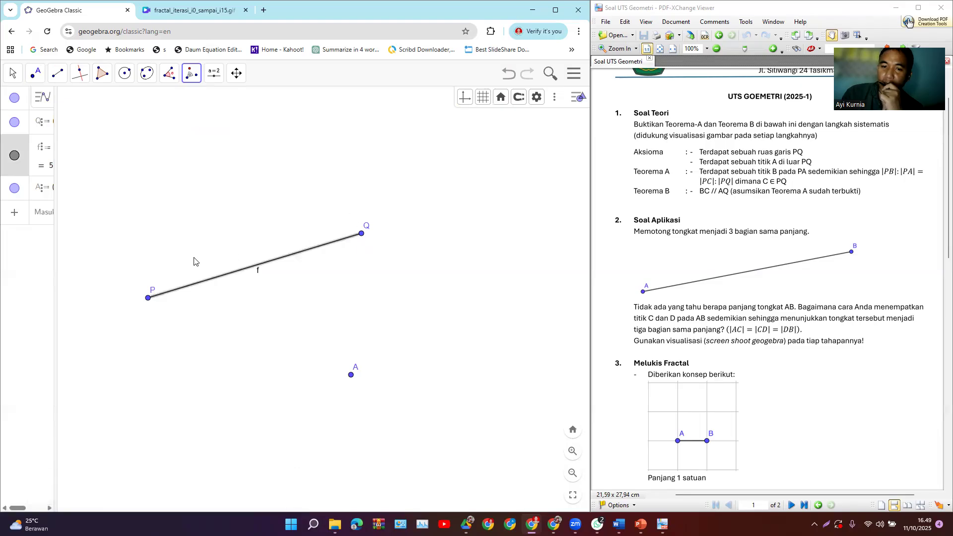
pyautogui.click(149, 298)
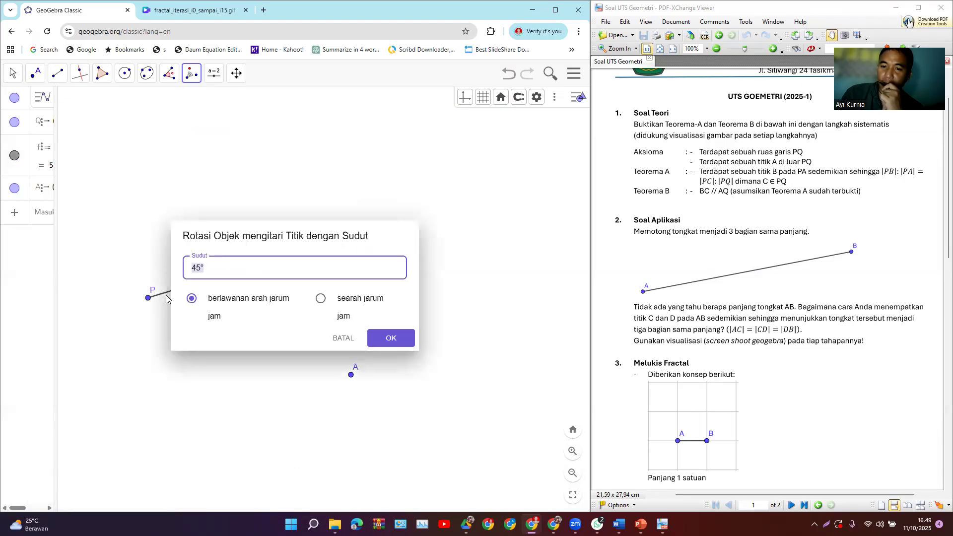
pyautogui.click(322, 299)
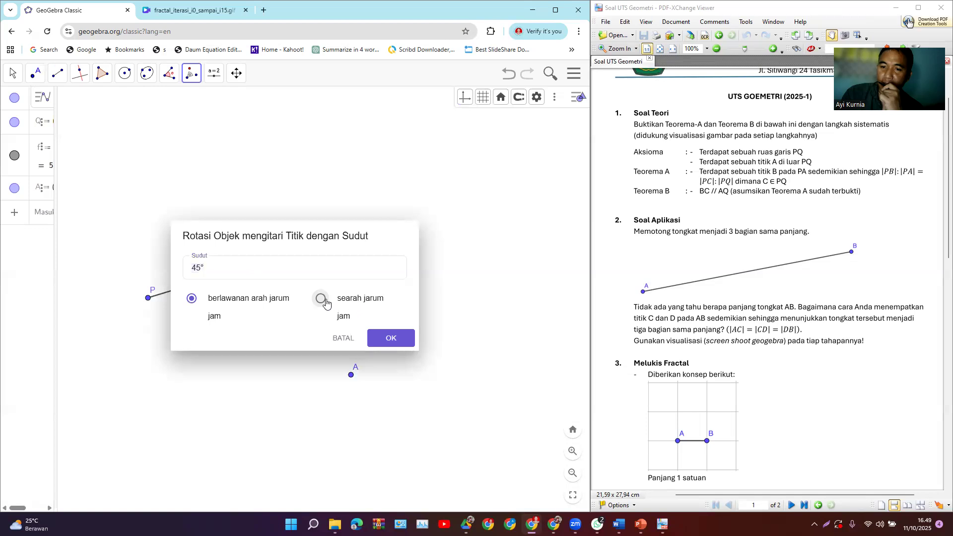
pyautogui.click(390, 338)
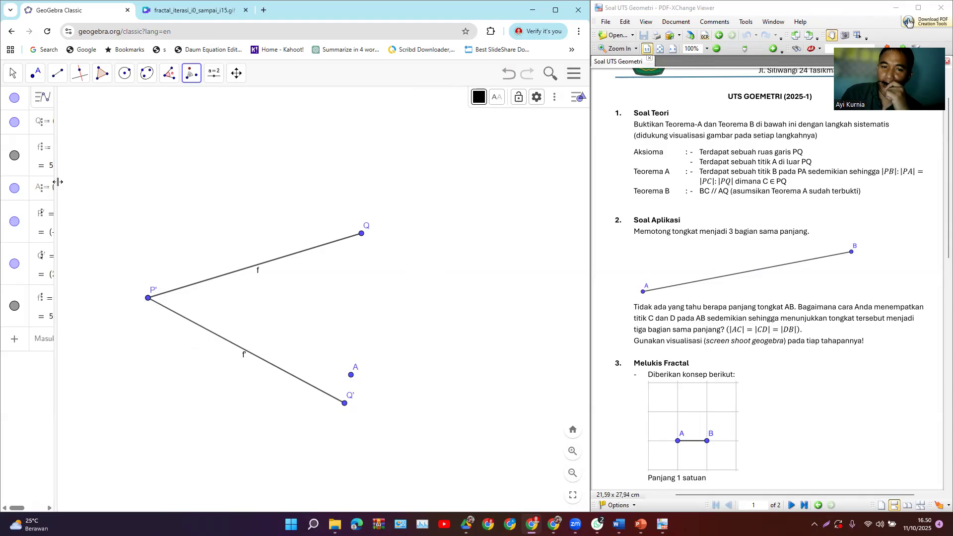
# Step: Rename the rotated segment's far endpoint Q' as A
pyautogui.click(349, 399)
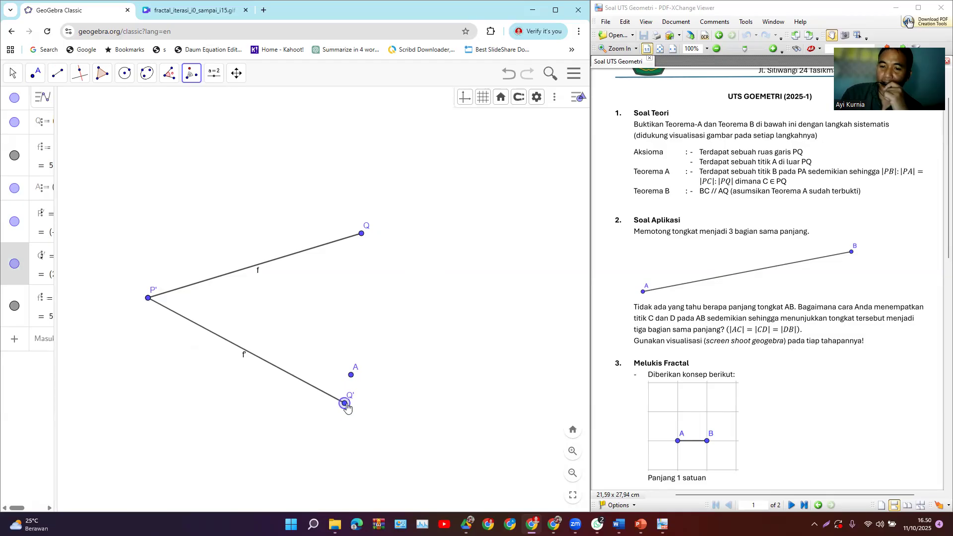
pyautogui.rightClick(346, 403)
pyautogui.click(399, 464)
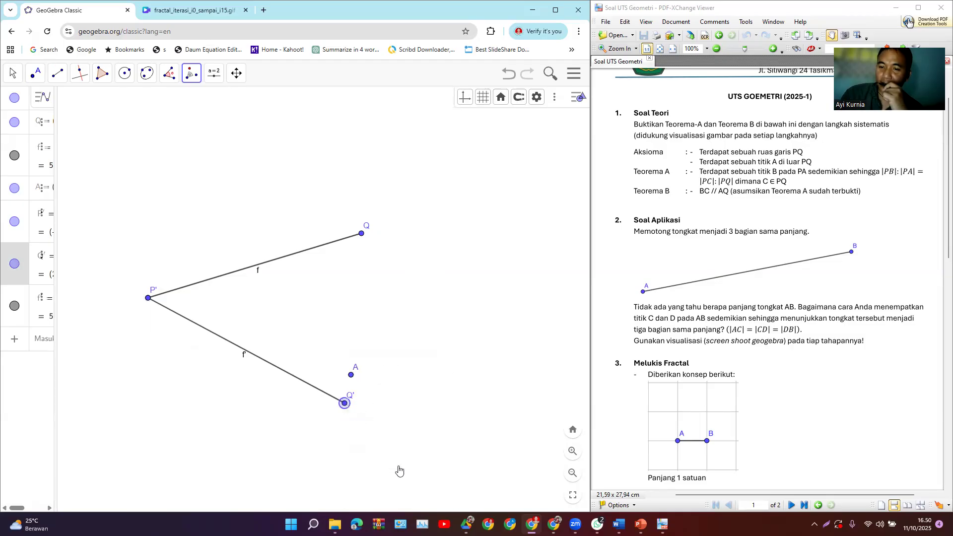
pyautogui.write('W')
pyautogui.press('BackSpace')
pyautogui.write('A')
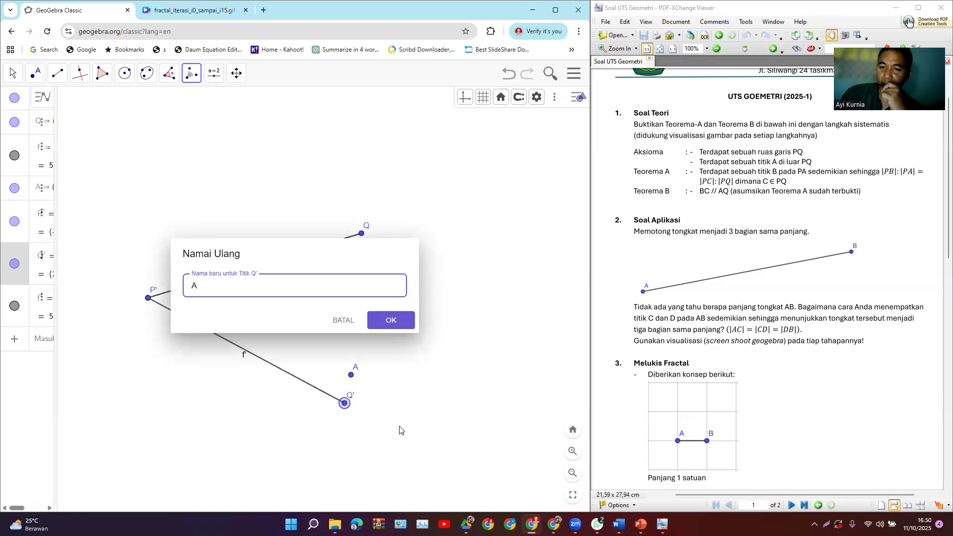
pyautogui.click(391, 321)
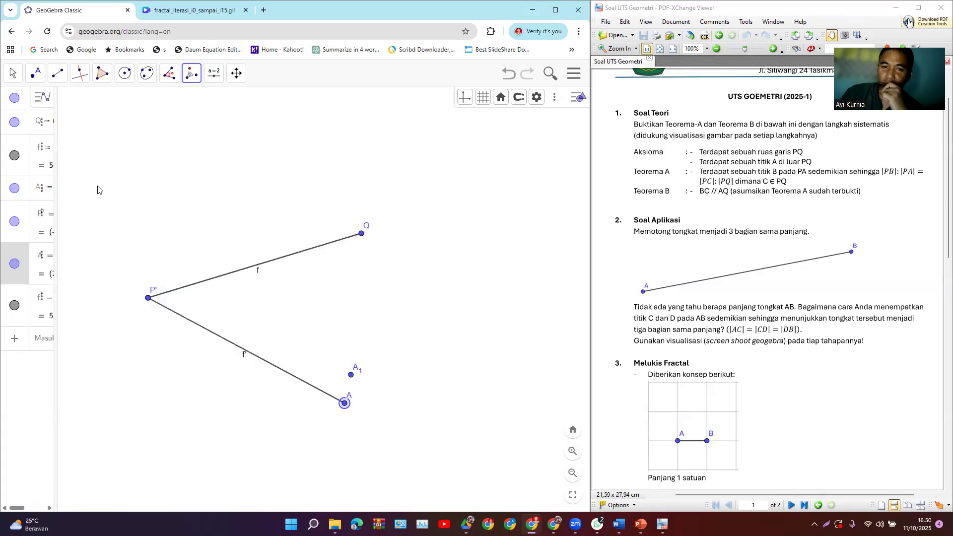
# Step: Hide the leftover free point beside A and the duplicate point P' lying on P
pyautogui.click(15, 189)
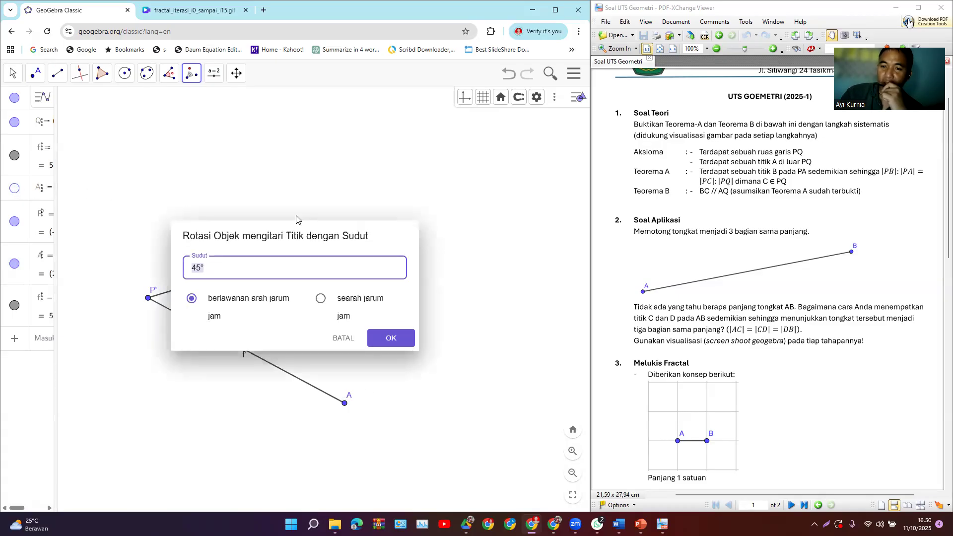
pyautogui.press('Return')
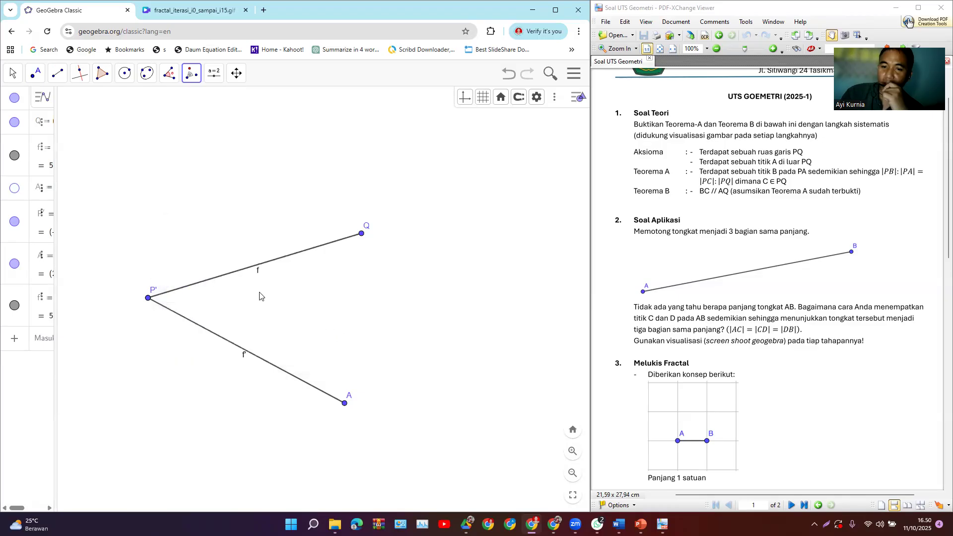
pyautogui.click(14, 226)
pyautogui.click(14, 226)
pyautogui.click(14, 226)
pyautogui.click(14, 226)
pyautogui.click(15, 226)
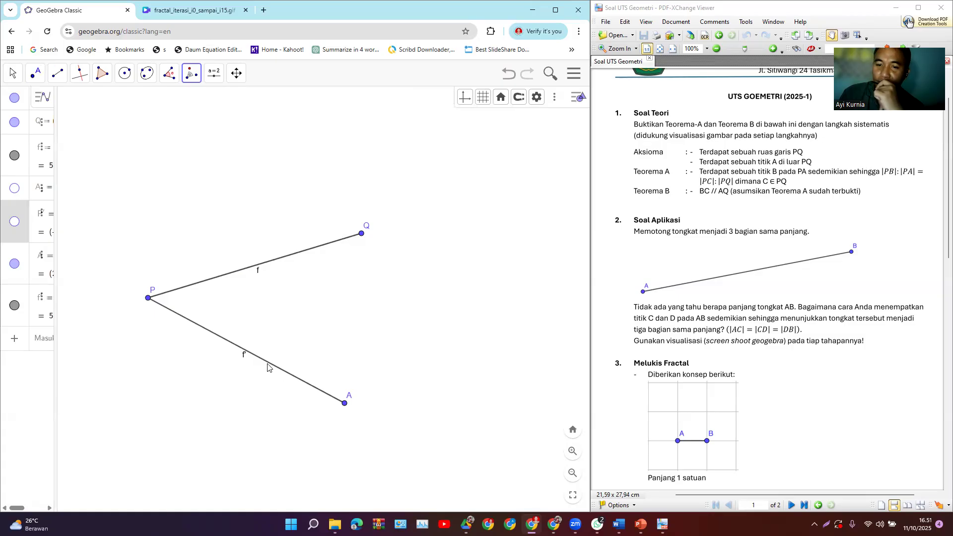
# Step: Turn on the trace of the rotated segment PA and hide its label f'
pyautogui.click(12, 74)
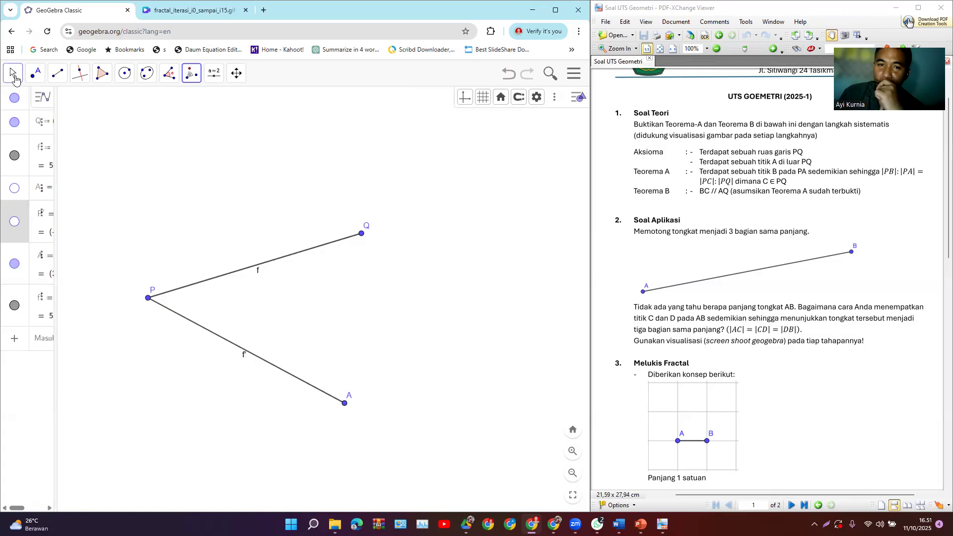
pyautogui.click(243, 357)
pyautogui.rightClick(239, 368)
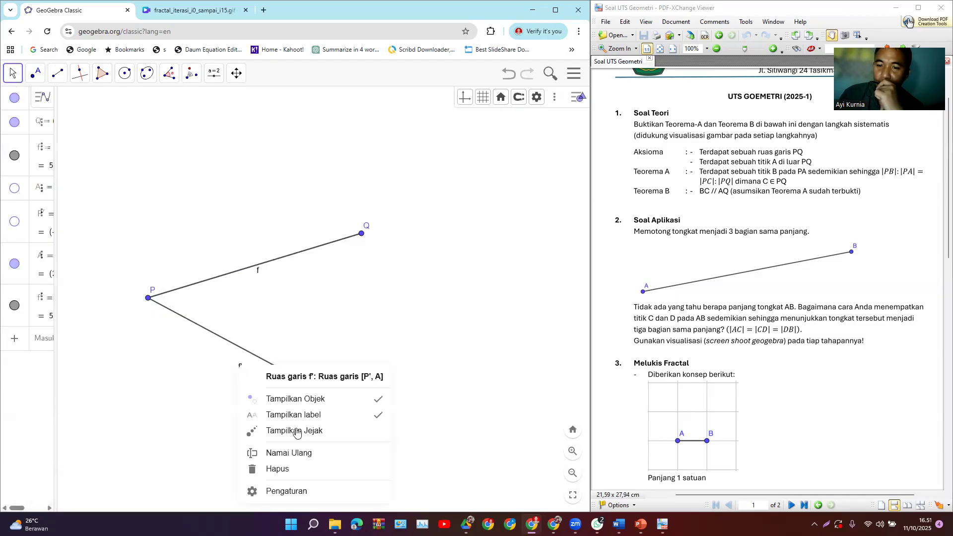
pyautogui.click(308, 432)
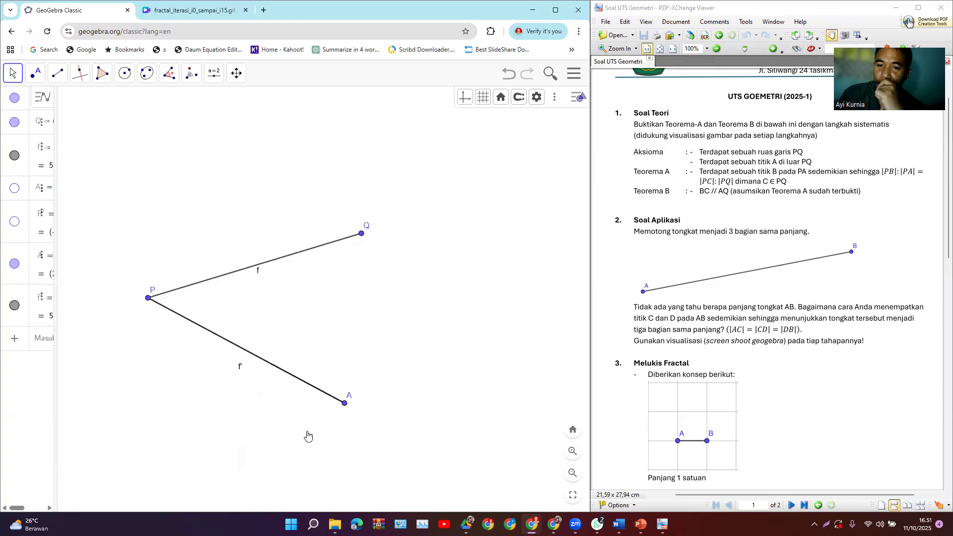
pyautogui.rightClick(240, 369)
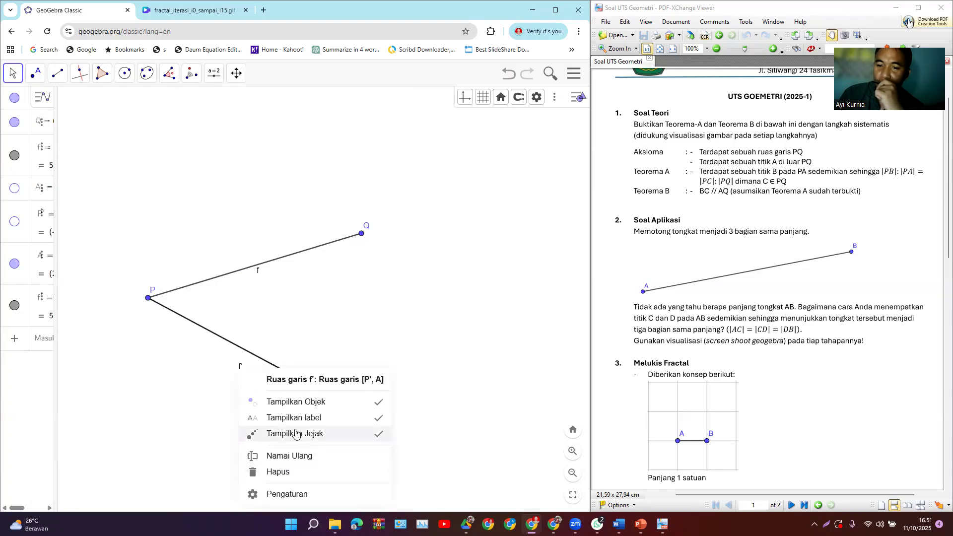
pyautogui.click(309, 421)
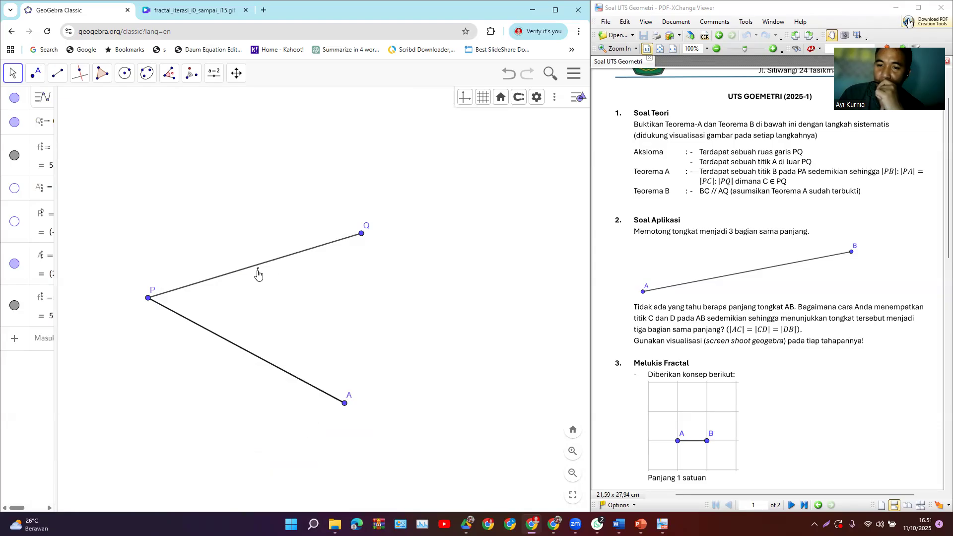
# Step: Shift the label f of segment PQ slightly below the line and hide it
pyautogui.moveTo(259, 274); pyautogui.dragTo(260, 286)
pyautogui.rightClick(260, 286)
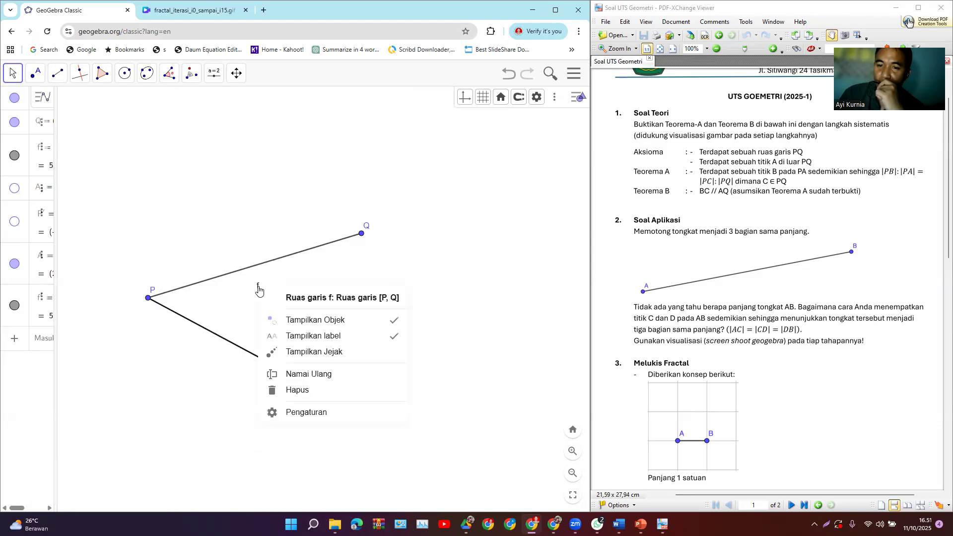
pyautogui.click(330, 342)
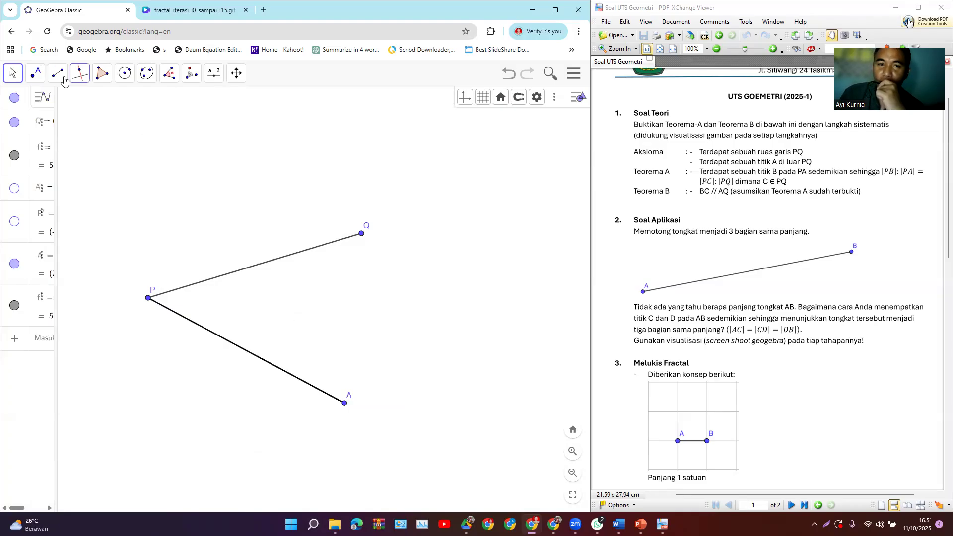
# Step: Place the midpoint B of segment PA and the midpoint C of segment PQ
pyautogui.click(45, 78)
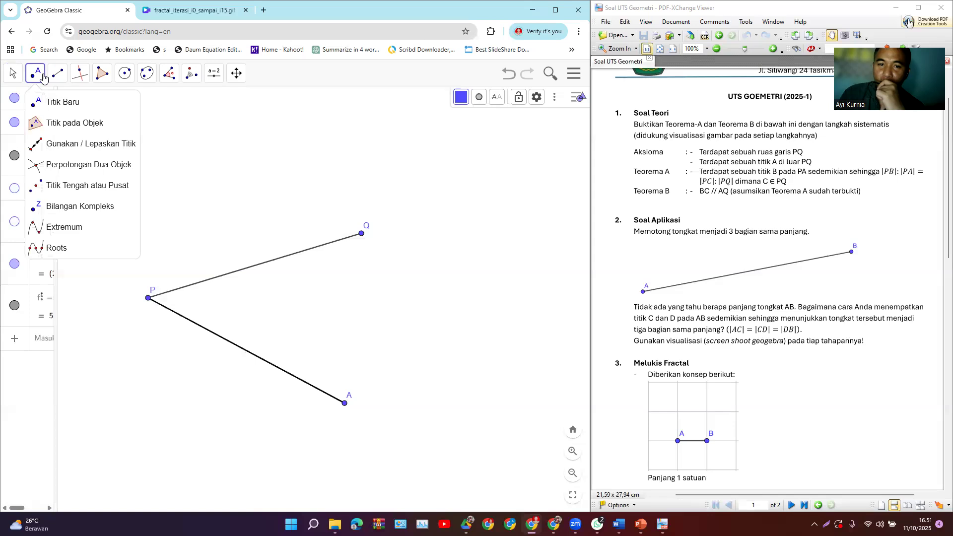
pyautogui.click(113, 186)
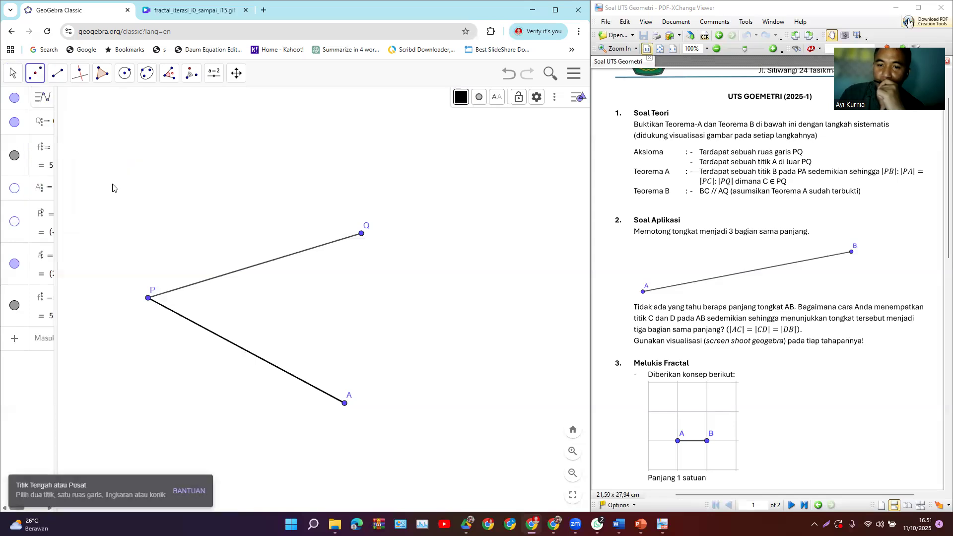
pyautogui.click(148, 299)
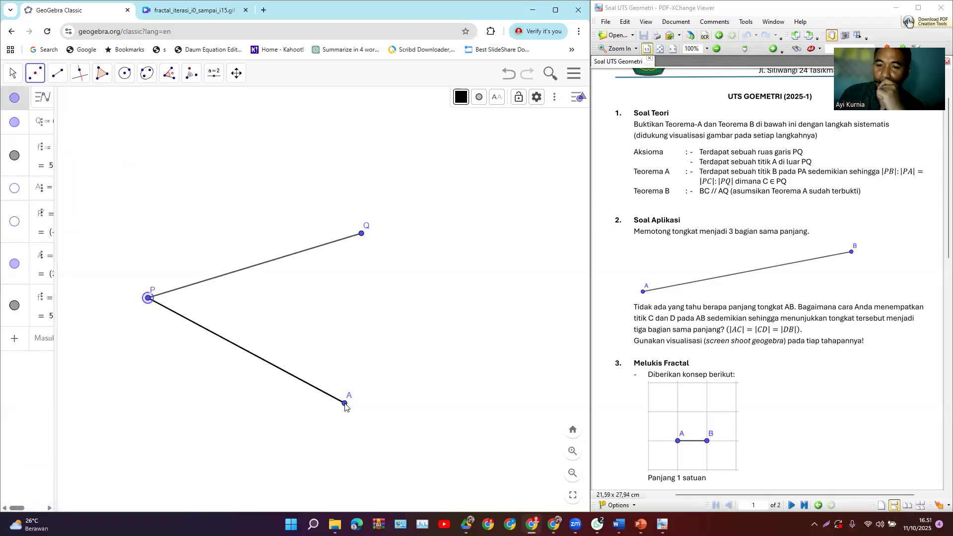
pyautogui.click(344, 403)
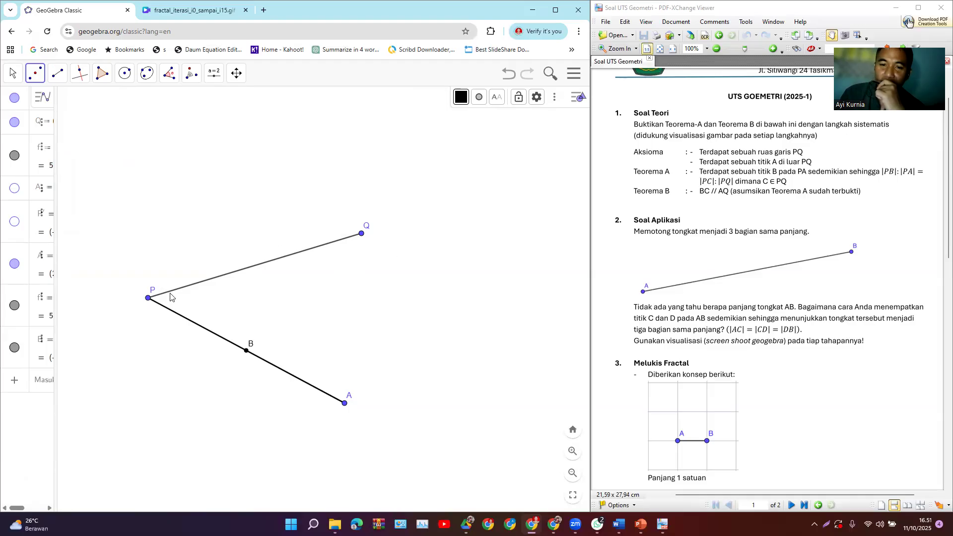
pyautogui.click(149, 299)
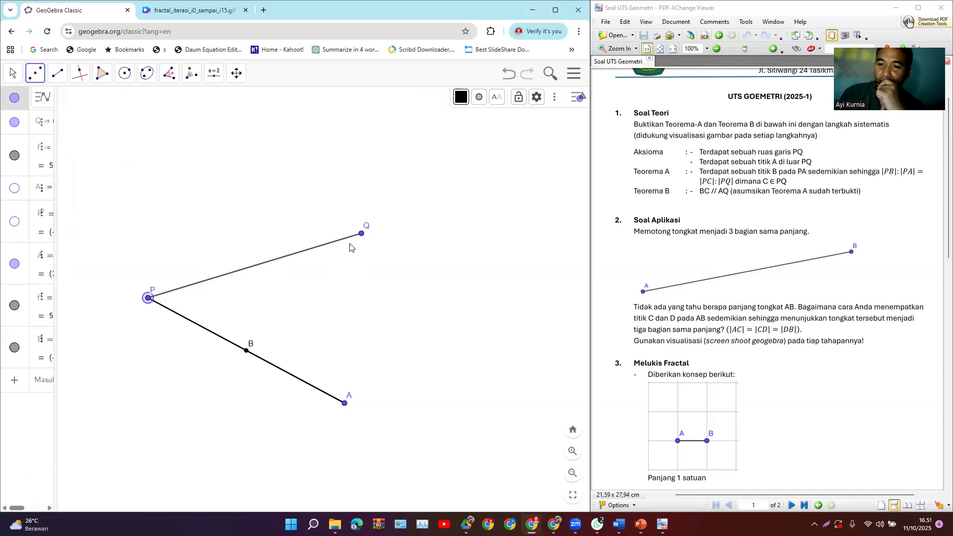
pyautogui.click(362, 238)
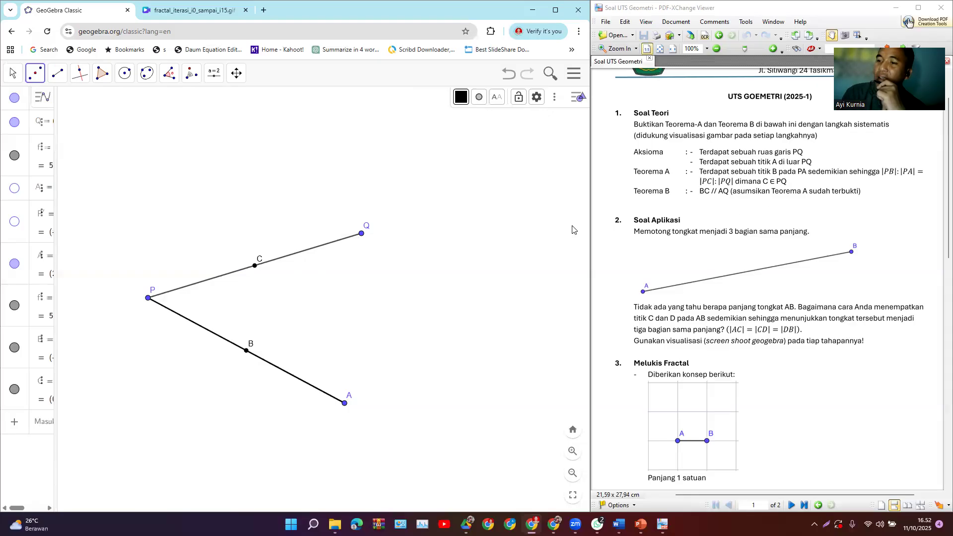
# Step: Add distance labels for PB and PA with the Distance or Length tool
pyautogui.click(193, 74)
pyautogui.click(174, 78)
pyautogui.click(174, 78)
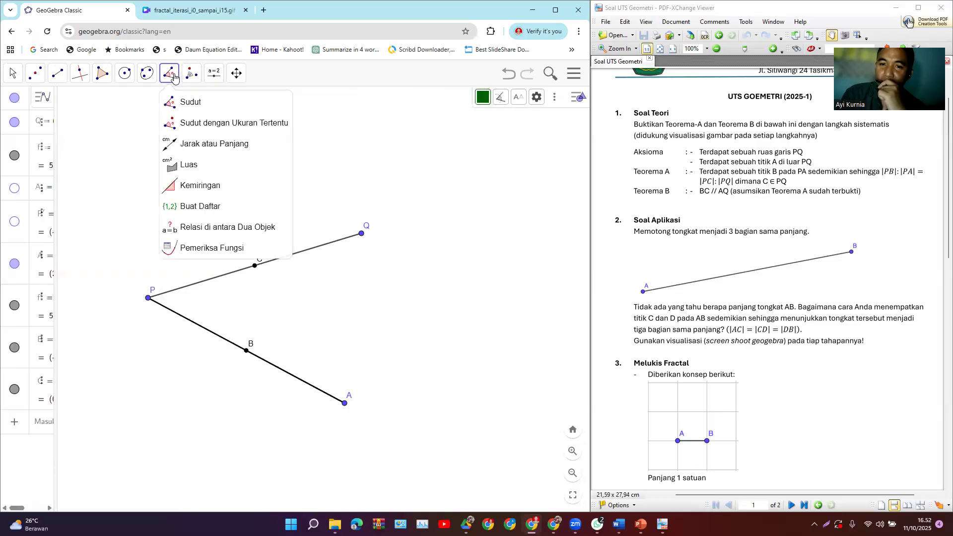
pyautogui.click(185, 144)
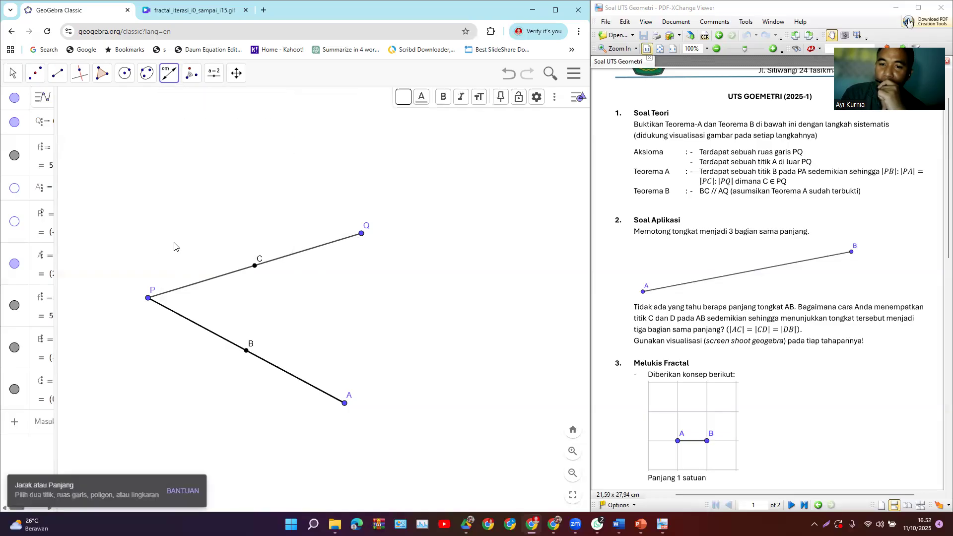
pyautogui.click(149, 298)
pyautogui.click(247, 351)
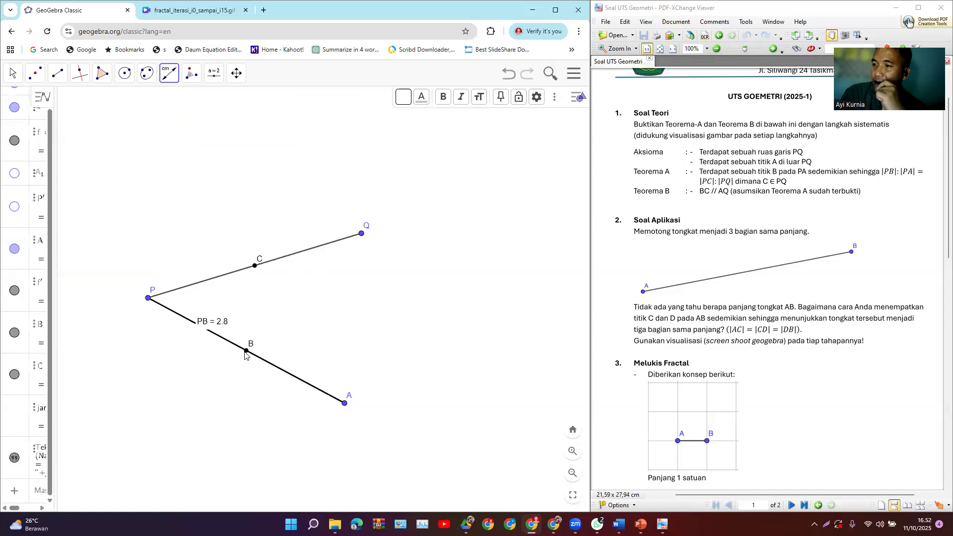
pyautogui.click(149, 299)
pyautogui.click(345, 403)
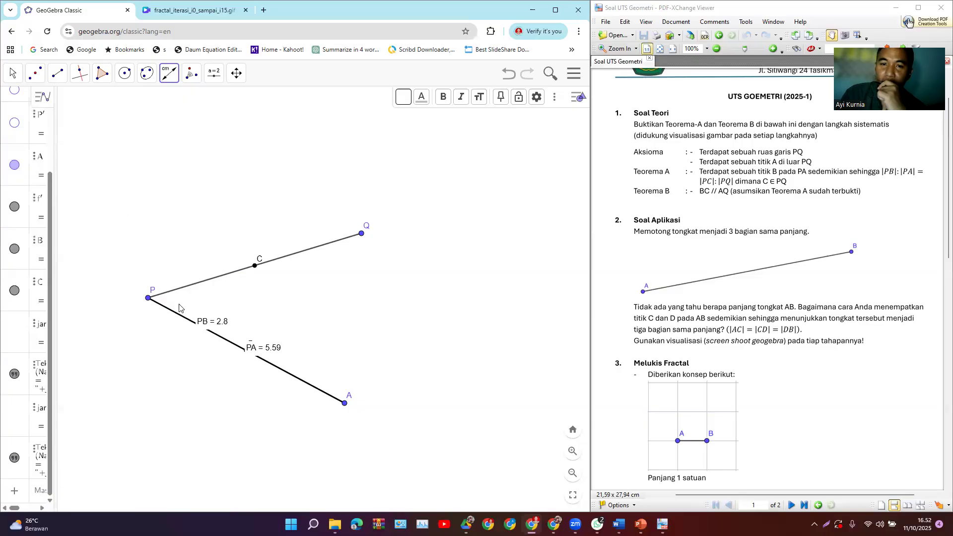
# Step: Add distance labels for PC and PQ, and undo the stray extra length label below segment PQ
pyautogui.click(148, 299)
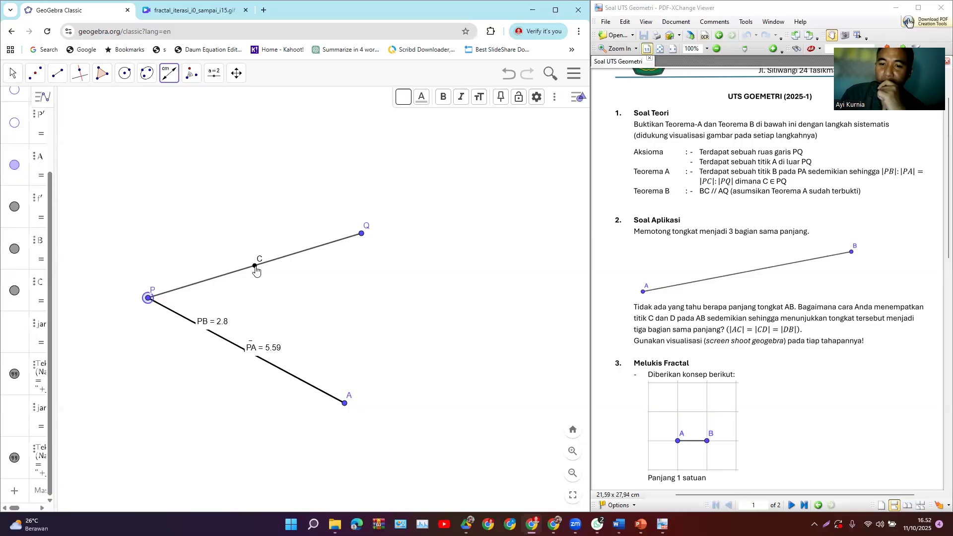
pyautogui.click(255, 268)
pyautogui.click(147, 299)
pyautogui.click(361, 234)
pyautogui.click(272, 264)
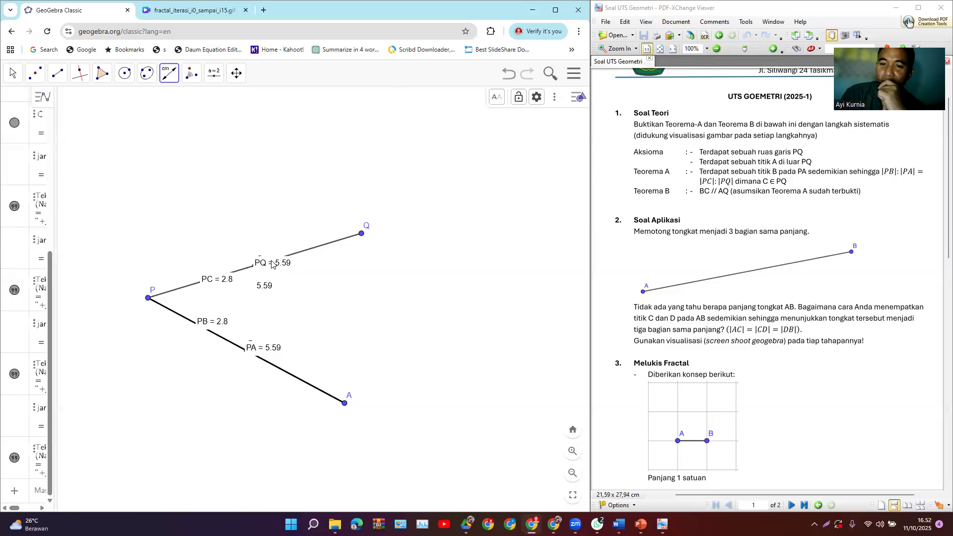
pyautogui.hotkey('ctrl', 'z')
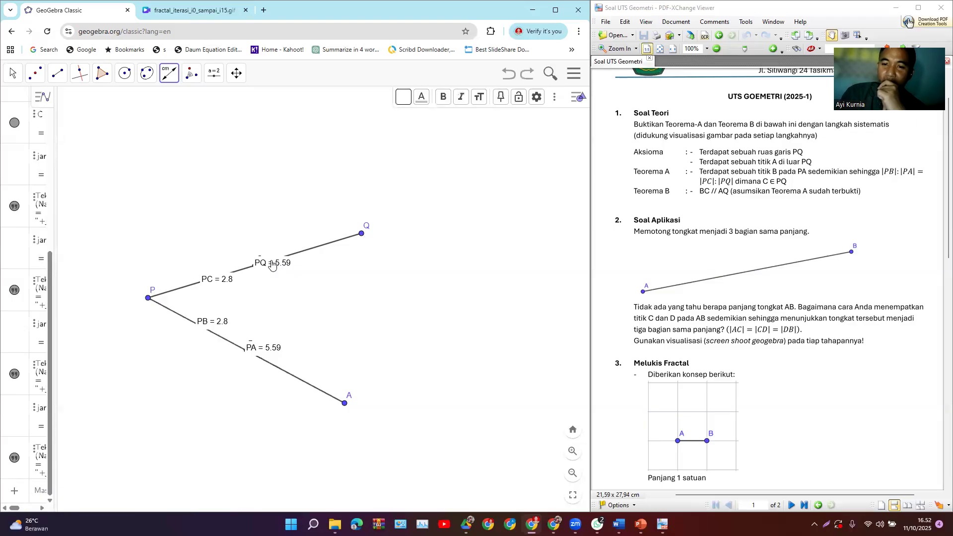
# Step: Move the four length labels off the lines: PQ above its segment, PA beside B, PC and PB inside the angle at P
pyautogui.click(12, 74)
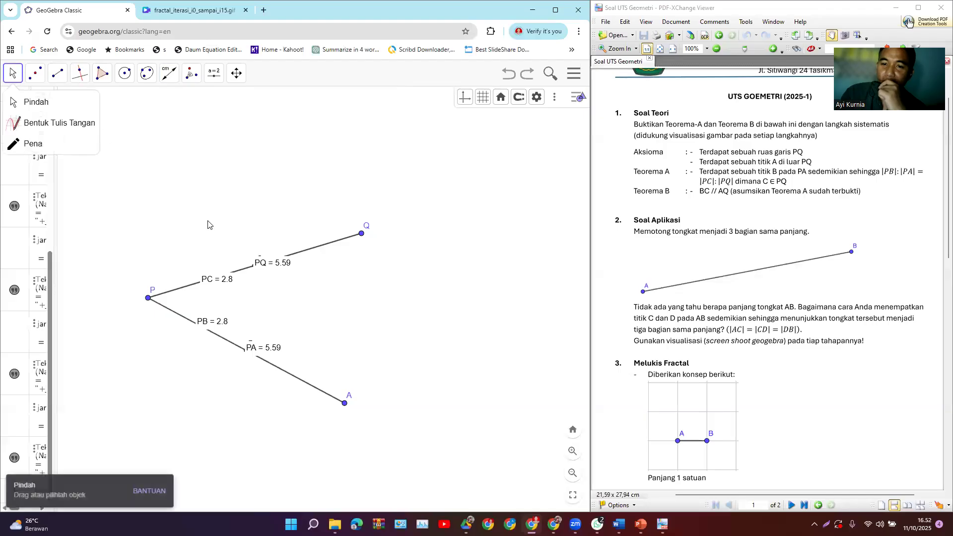
pyautogui.click(10, 74)
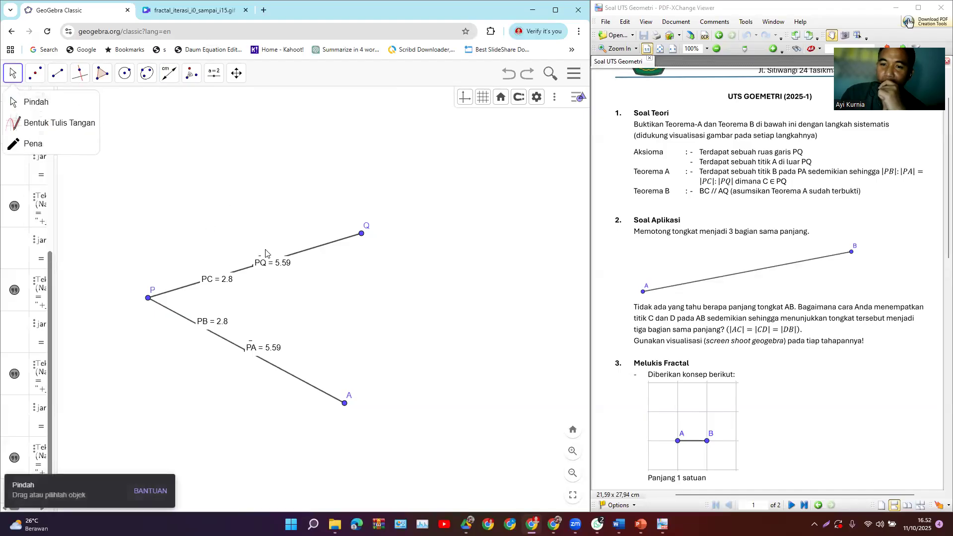
pyautogui.moveTo(266, 268); pyautogui.dragTo(262, 243)
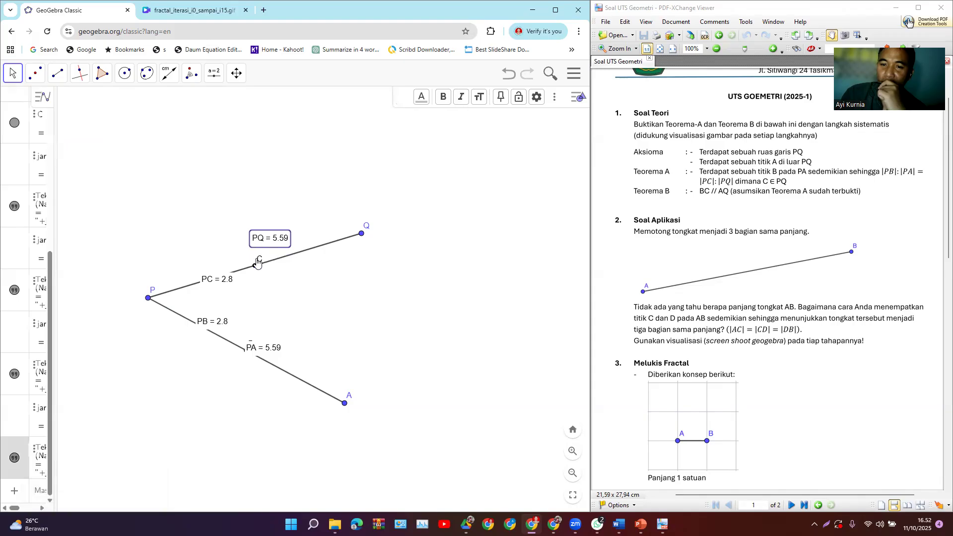
pyautogui.moveTo(268, 348); pyautogui.dragTo(291, 347)
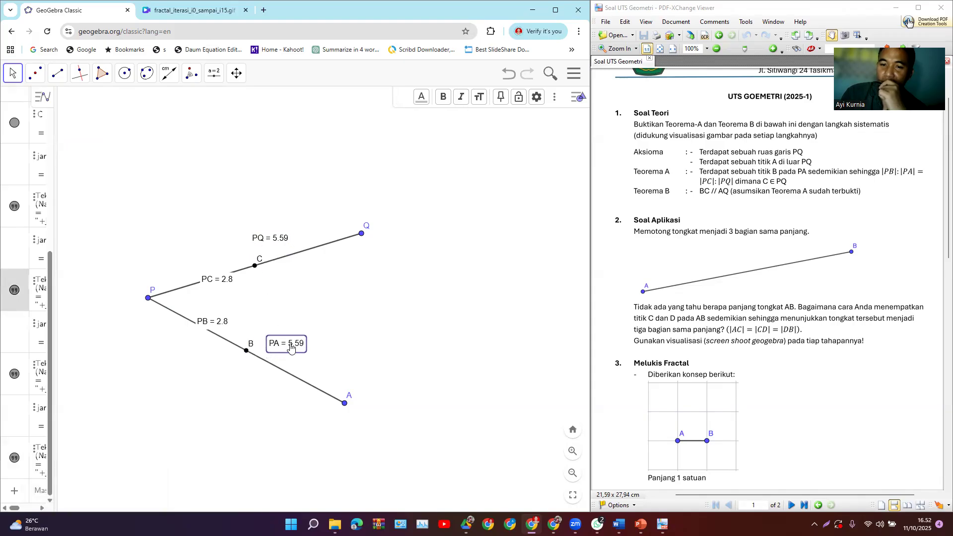
pyautogui.click(209, 271)
pyautogui.moveTo(209, 271); pyautogui.dragTo(202, 253)
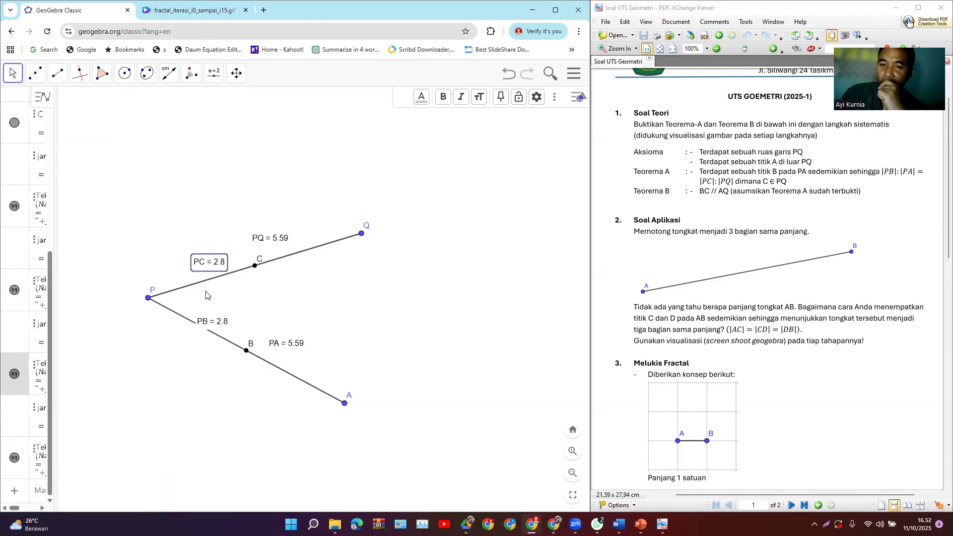
pyautogui.moveTo(207, 325)
pyautogui.mouseDown()
pyautogui.moveTo(195, 347)
pyautogui.moveTo(212, 320)
pyautogui.mouseUp()
pyautogui.moveTo(208, 266); pyautogui.dragTo(223, 294)
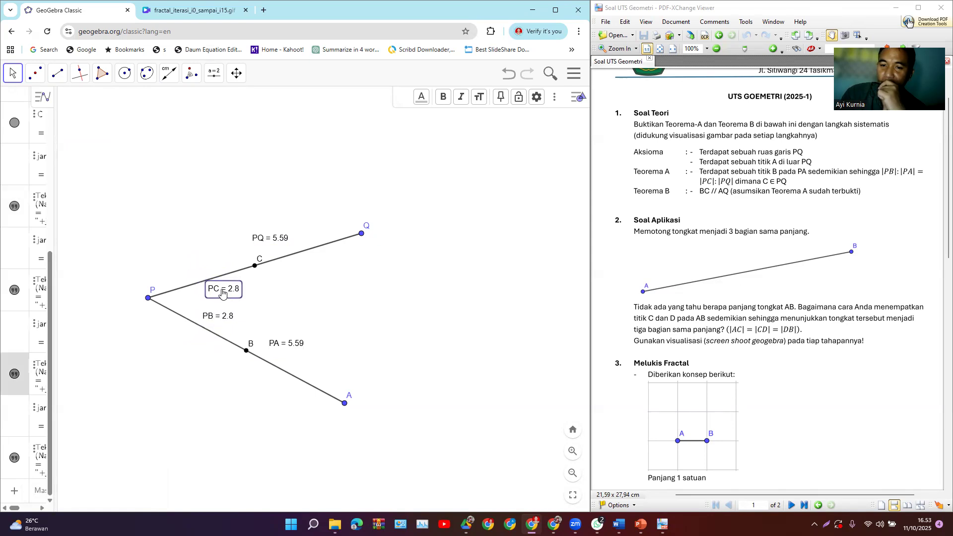
pyautogui.click(298, 302)
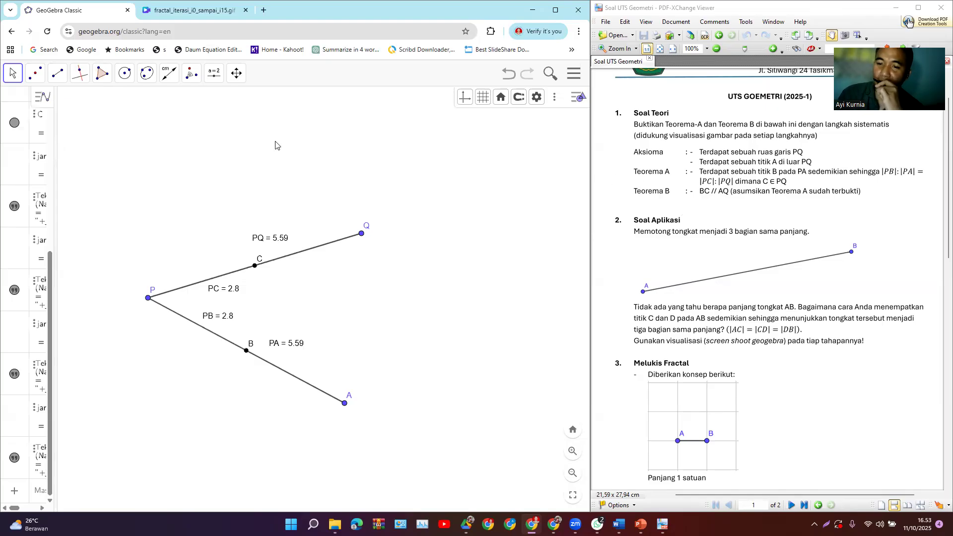
# Step: Draw segment BC between the two midpoints and segment AQ between the outer endpoints
pyautogui.click(57, 75)
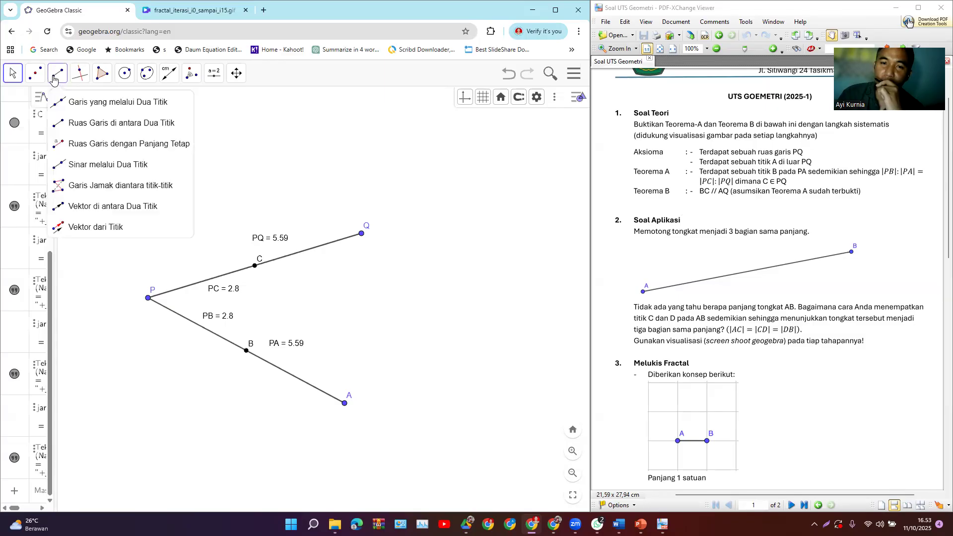
pyautogui.click(74, 123)
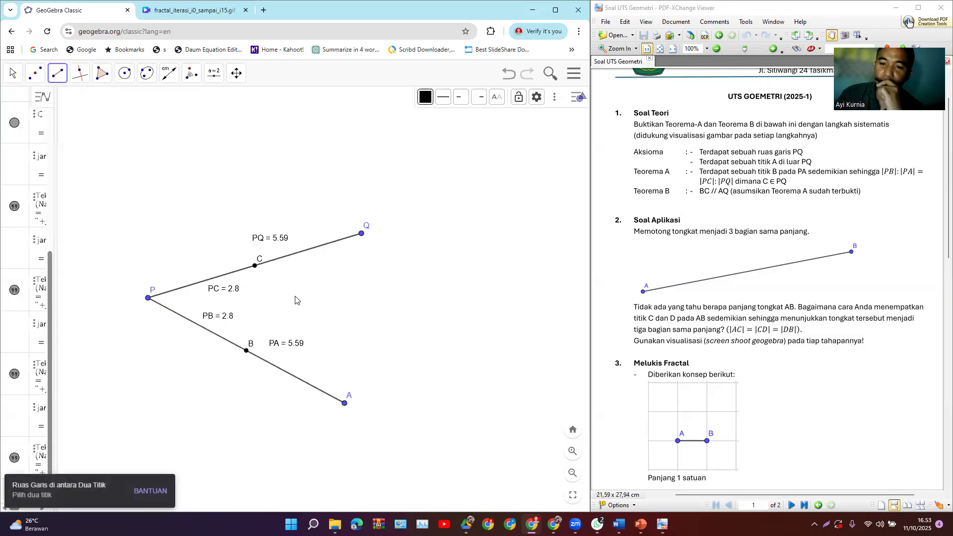
pyautogui.click(246, 352)
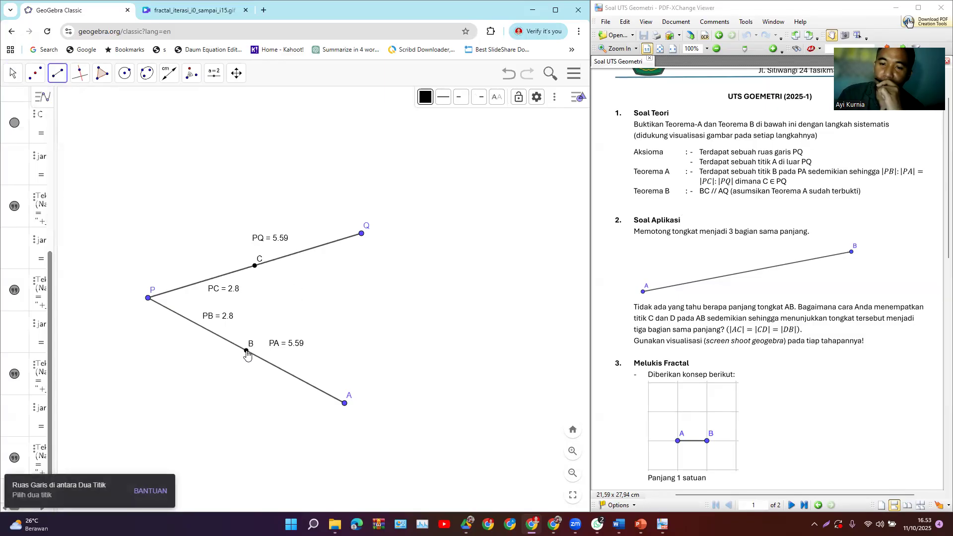
pyautogui.click(258, 268)
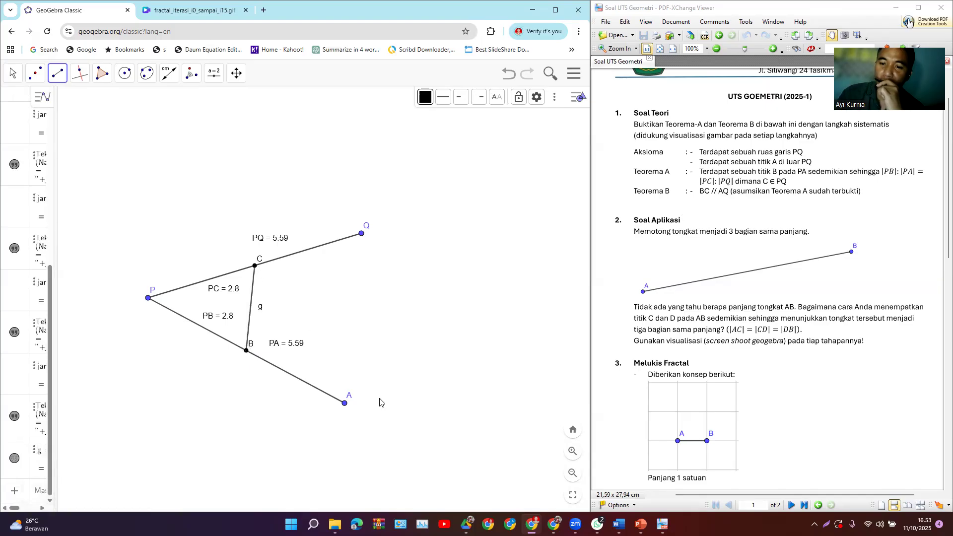
pyautogui.click(345, 403)
pyautogui.click(362, 234)
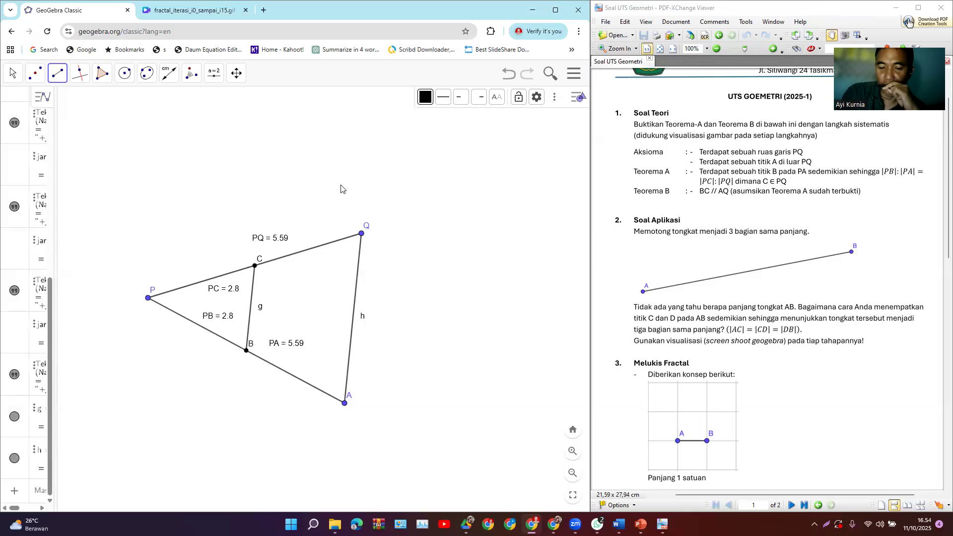
# Step: Delete the whole construction and draw a new rising segment AB for the second problem
pyautogui.hotkey('ctrl', 'a')
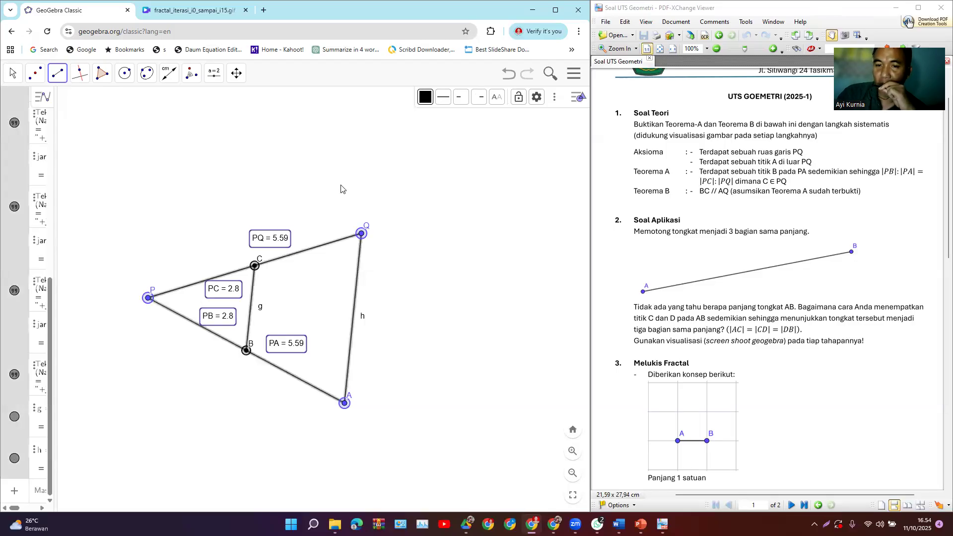
pyautogui.press('Delete')
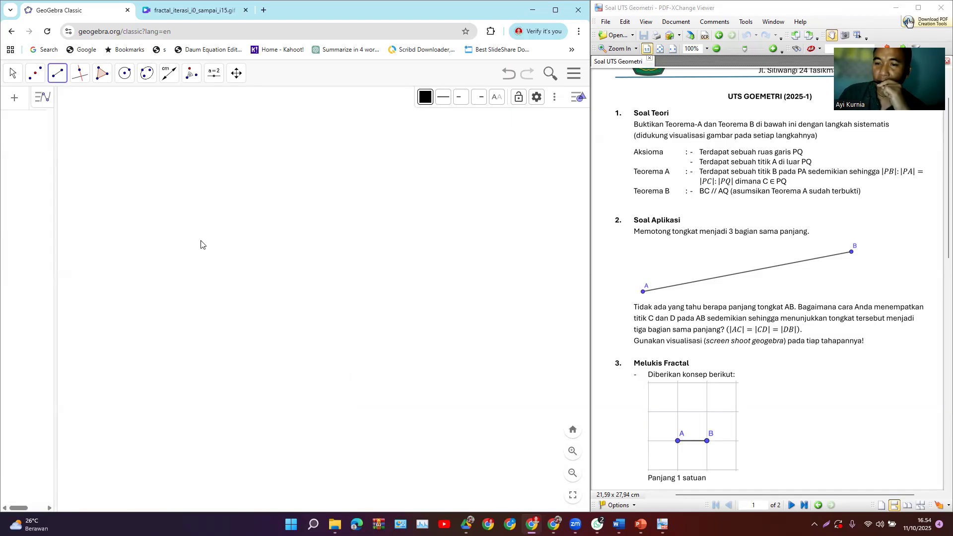
pyautogui.click(60, 75)
pyautogui.click(70, 125)
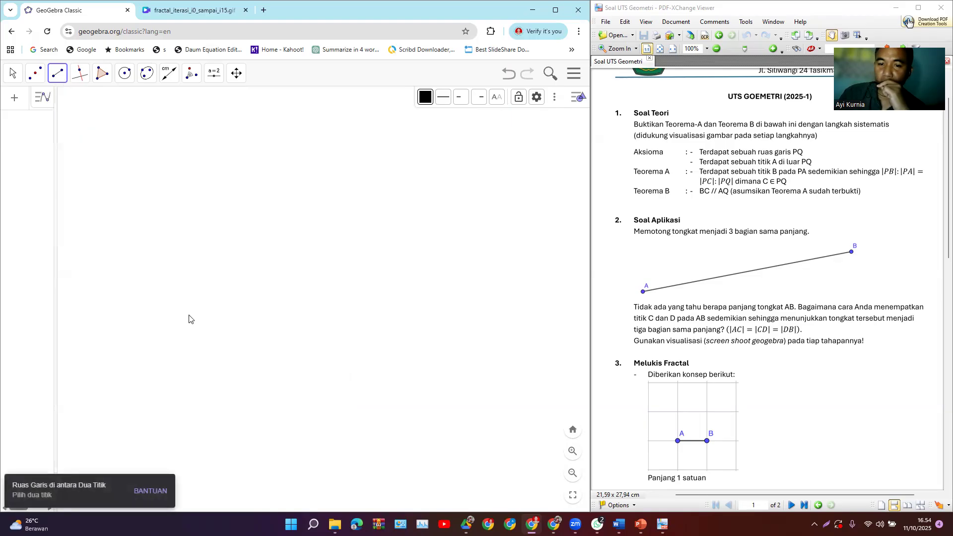
pyautogui.click(155, 298)
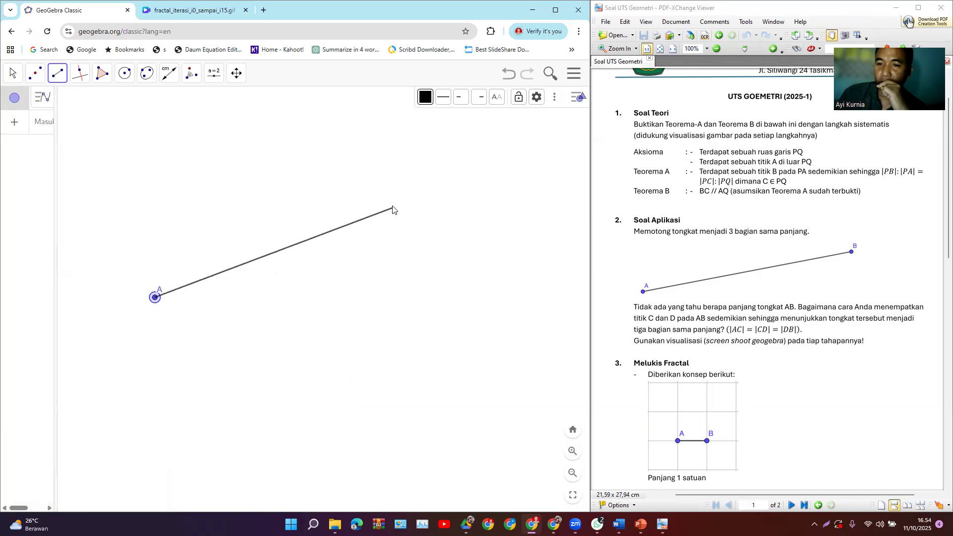
pyautogui.click(405, 207)
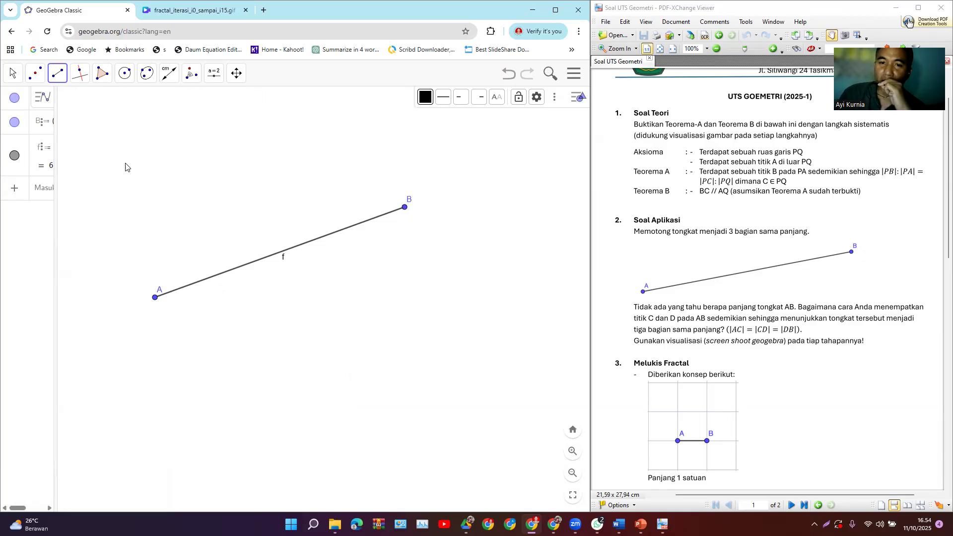
# Step: Draw a second, slightly longer segment from A to a free point C below segment AB
pyautogui.click(82, 79)
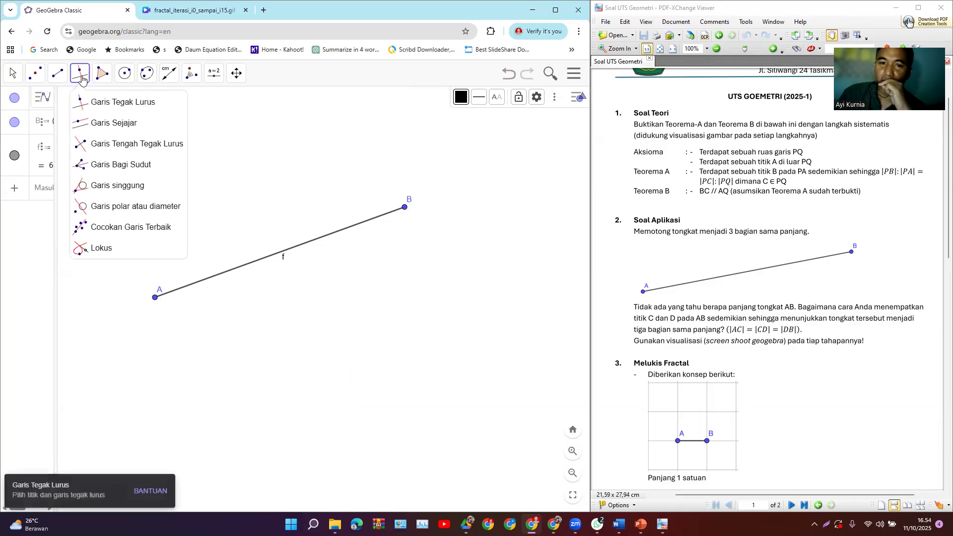
pyautogui.moveTo(61, 77)
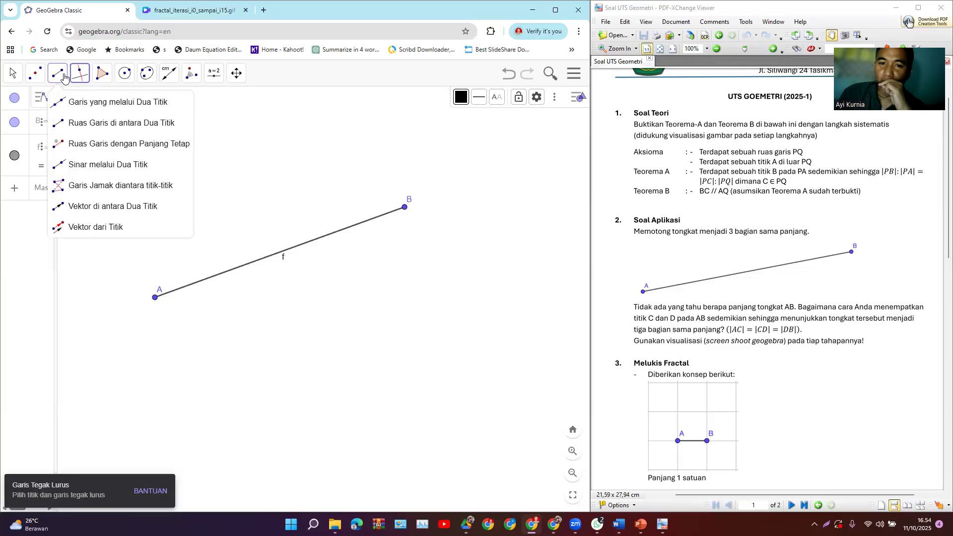
pyautogui.click(83, 124)
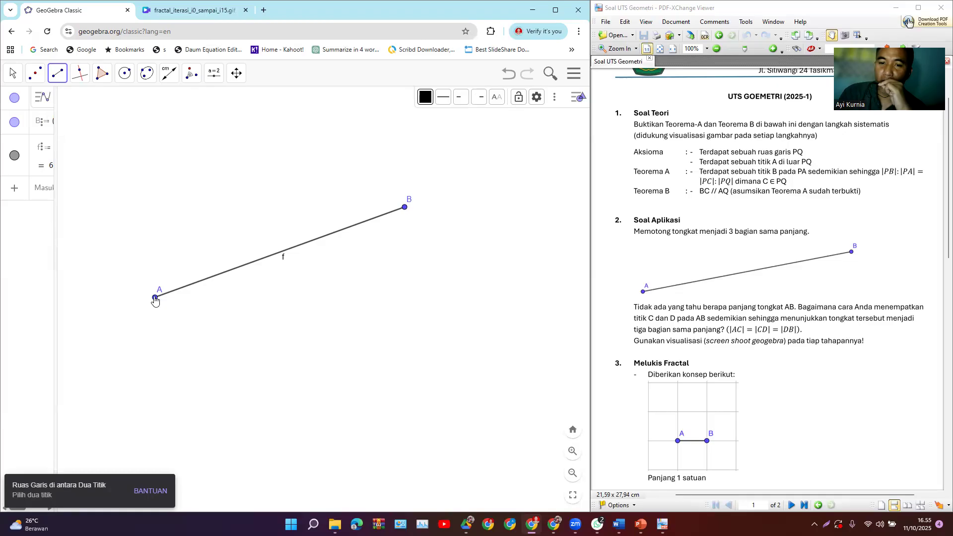
pyautogui.click(155, 298)
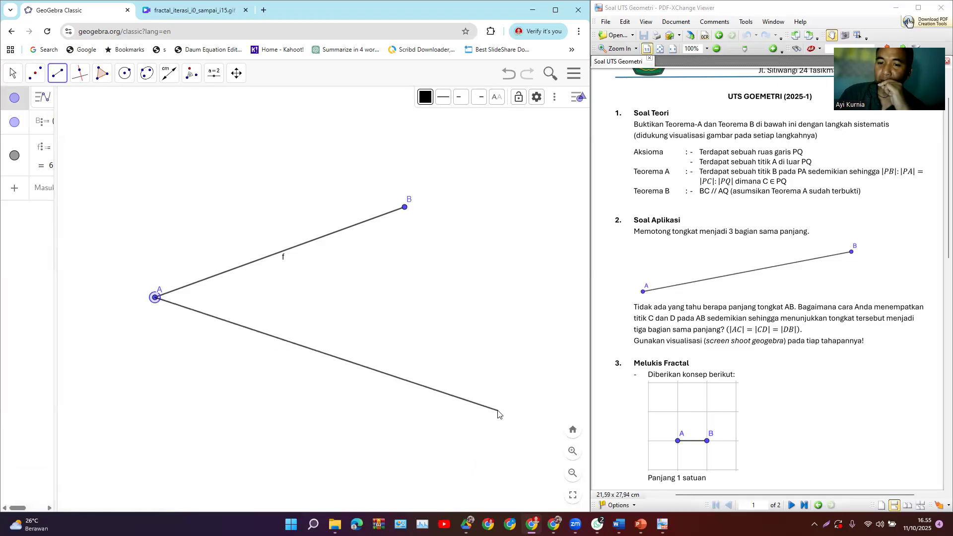
pyautogui.click(454, 384)
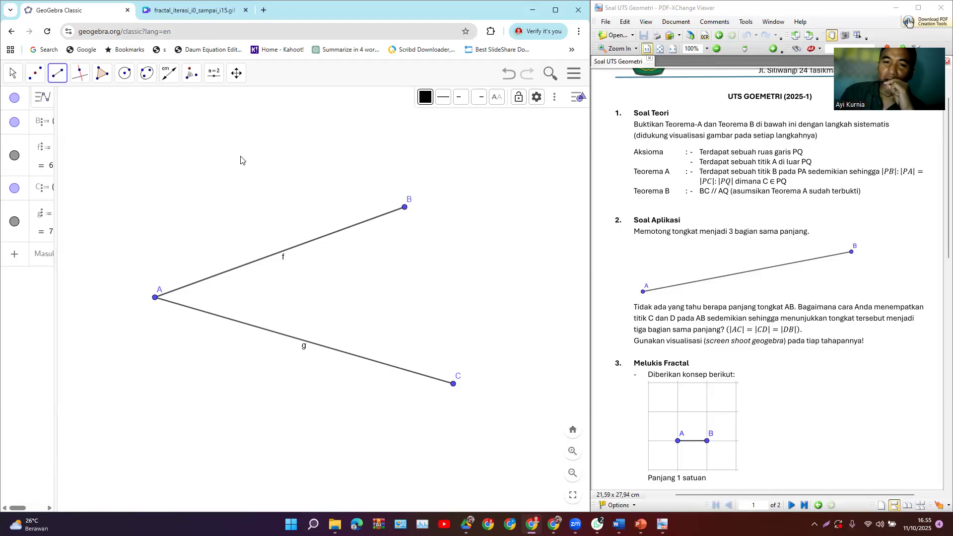
# Step: Draw a circle centred at A with radius 2
pyautogui.click(126, 81)
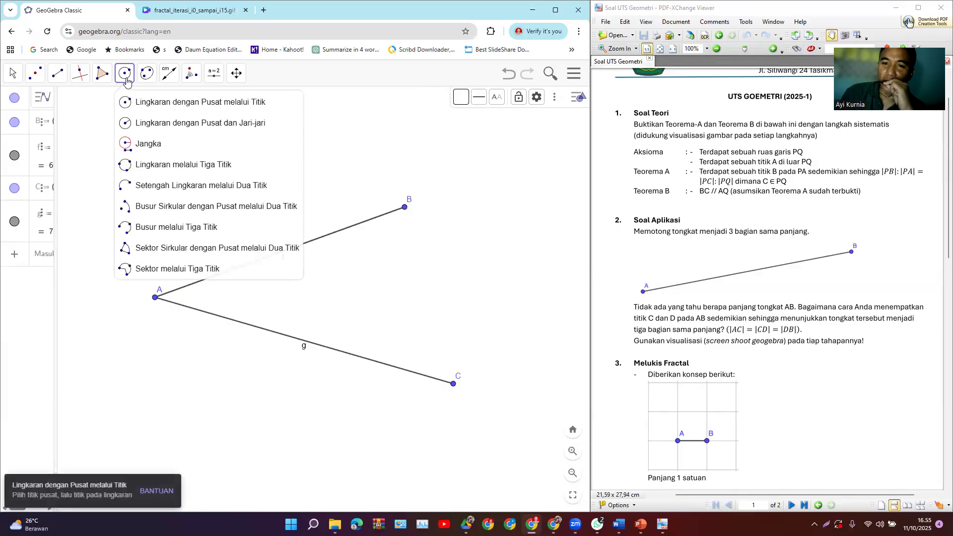
pyautogui.click(138, 128)
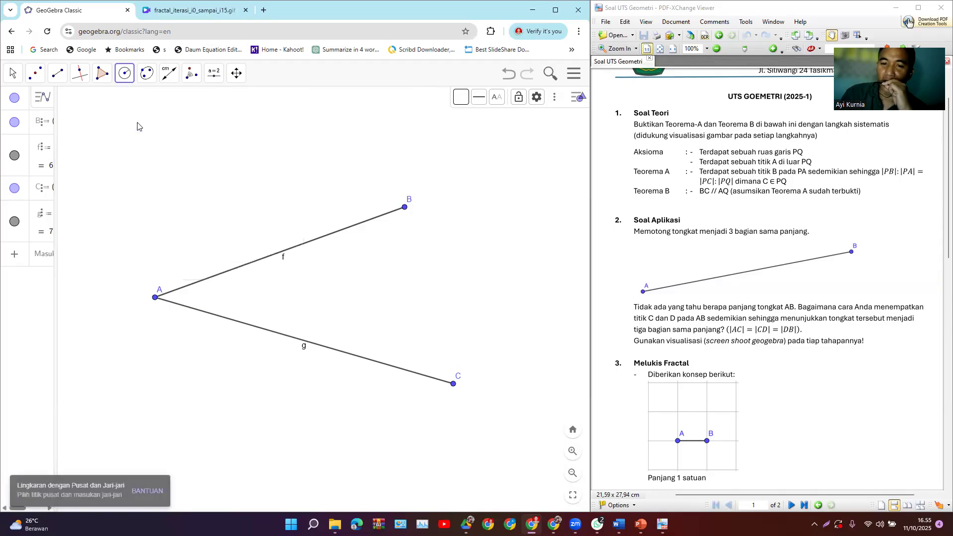
pyautogui.click(156, 299)
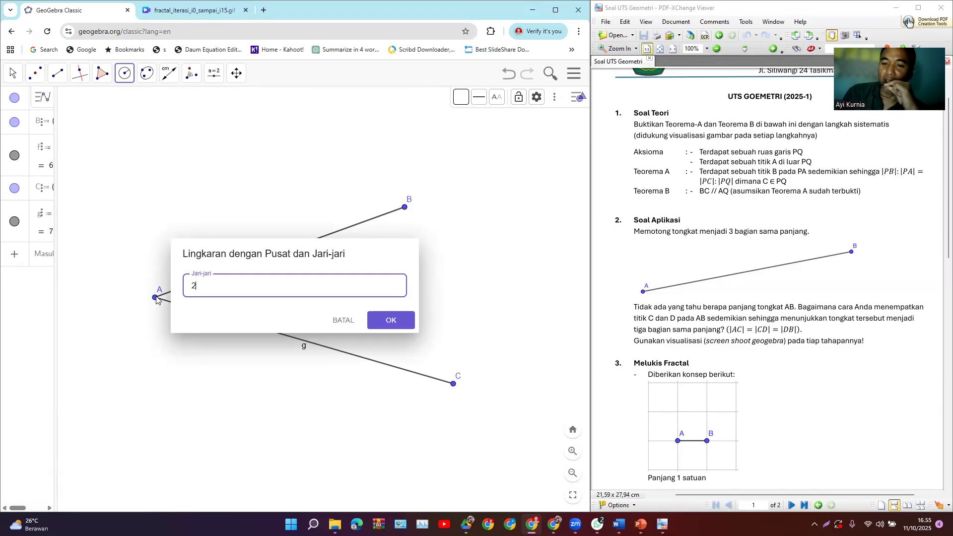
pyautogui.click(384, 320)
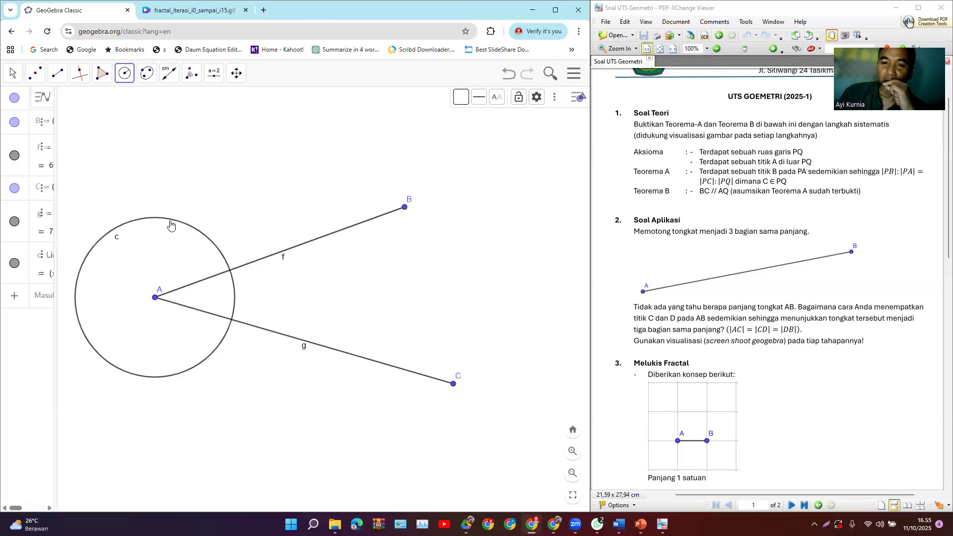
pyautogui.click(196, 229)
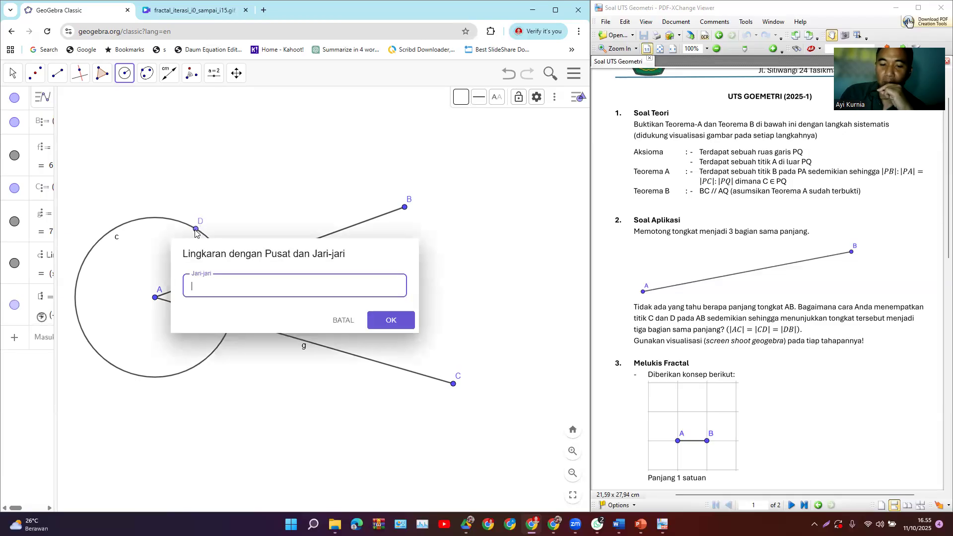
pyautogui.press('Escape')
pyautogui.press('Escape')
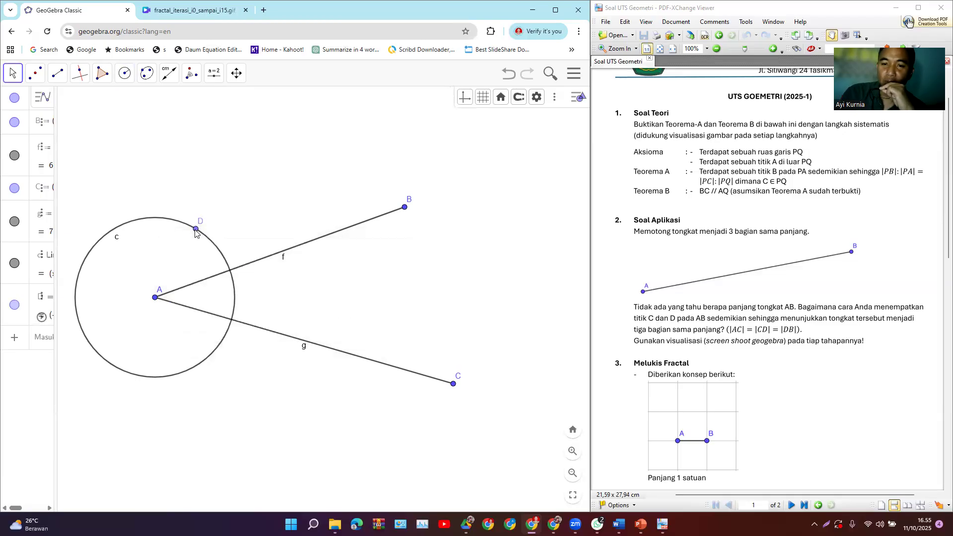
pyautogui.hotkey('ctrl', 'z')
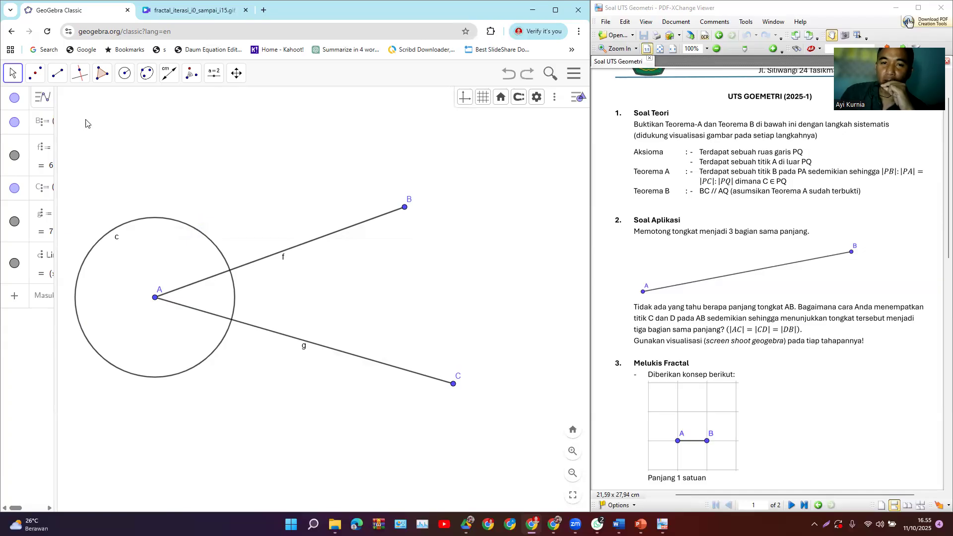
# Step: Mark the intersection of the circle around A with segment AC
pyautogui.click(32, 77)
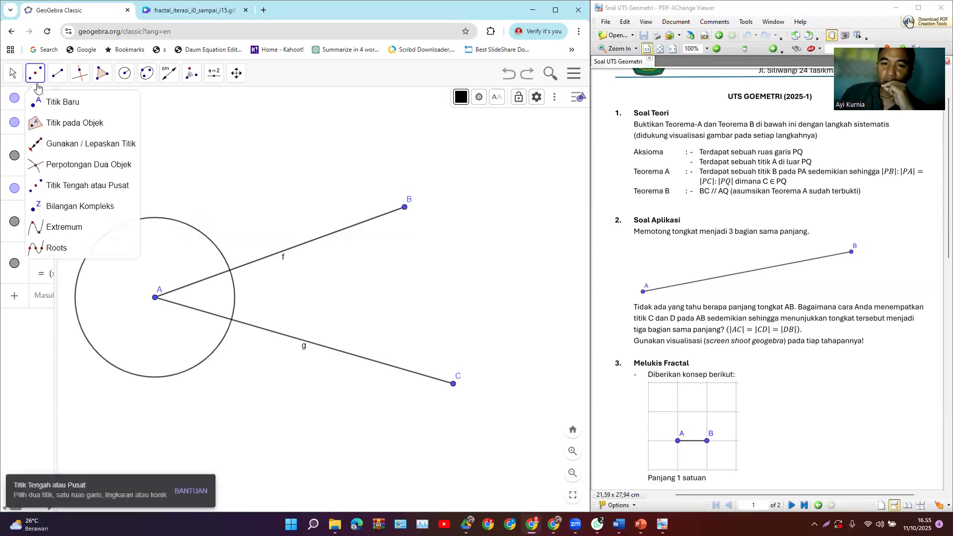
pyautogui.click(70, 174)
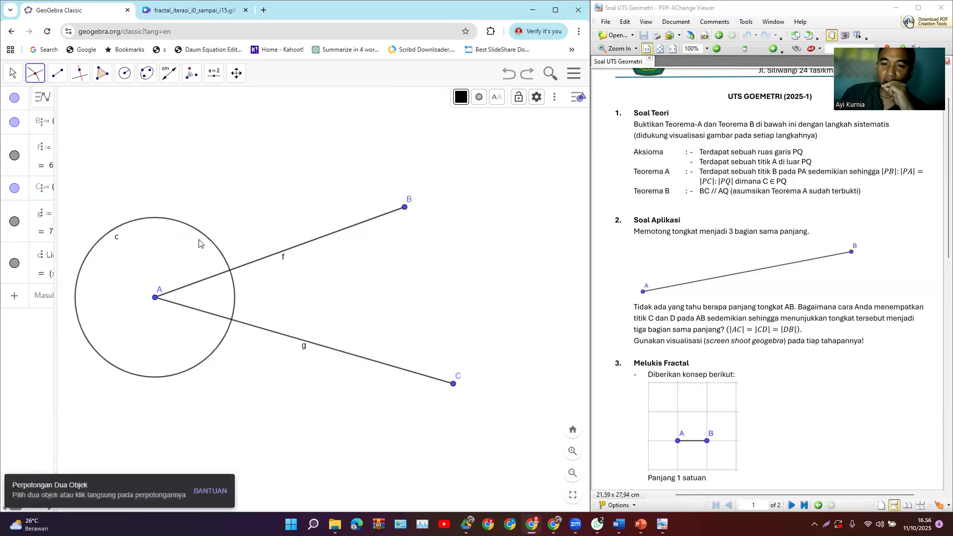
pyautogui.click(202, 238)
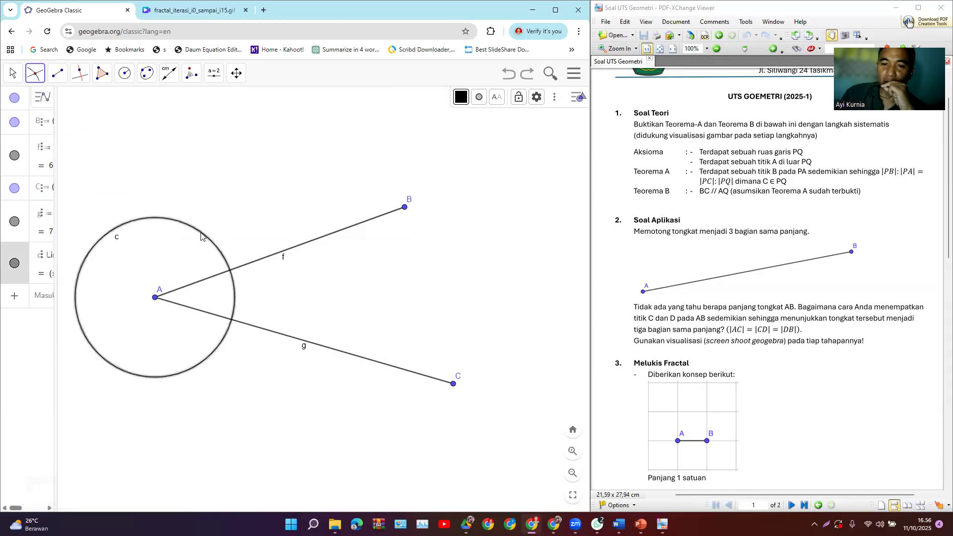
pyautogui.click(217, 320)
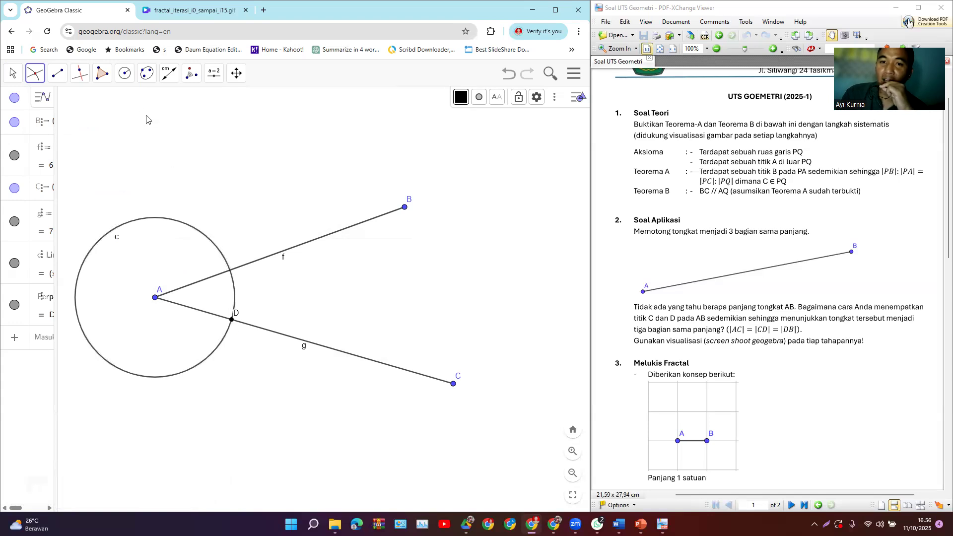
# Step: Draw a second circle of radius 2 centred at intersection point D on segment AC
pyautogui.click(125, 80)
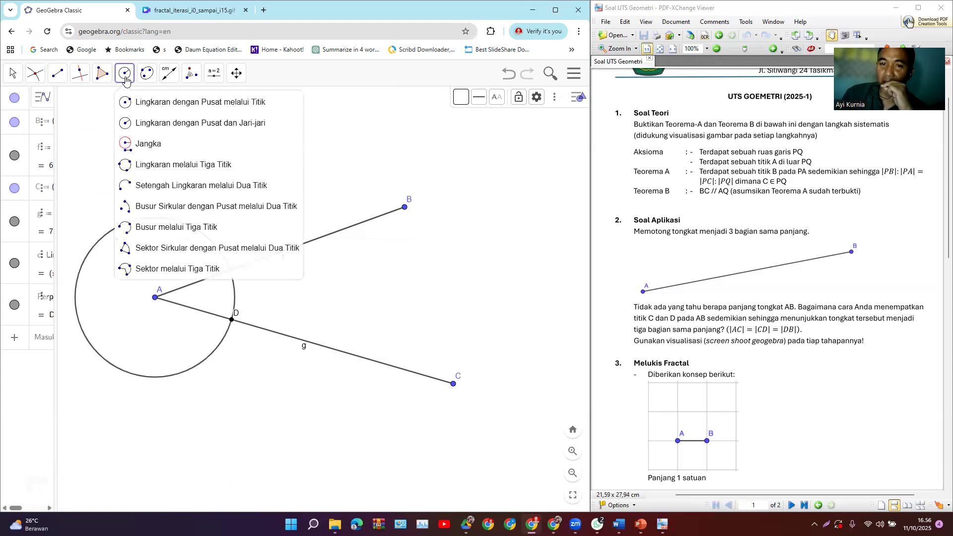
pyautogui.click(153, 124)
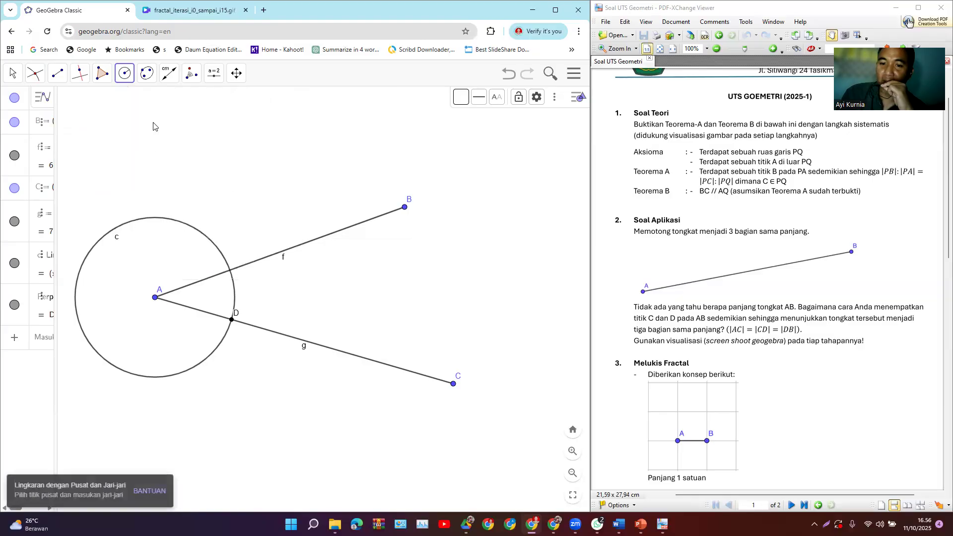
pyautogui.click(231, 320)
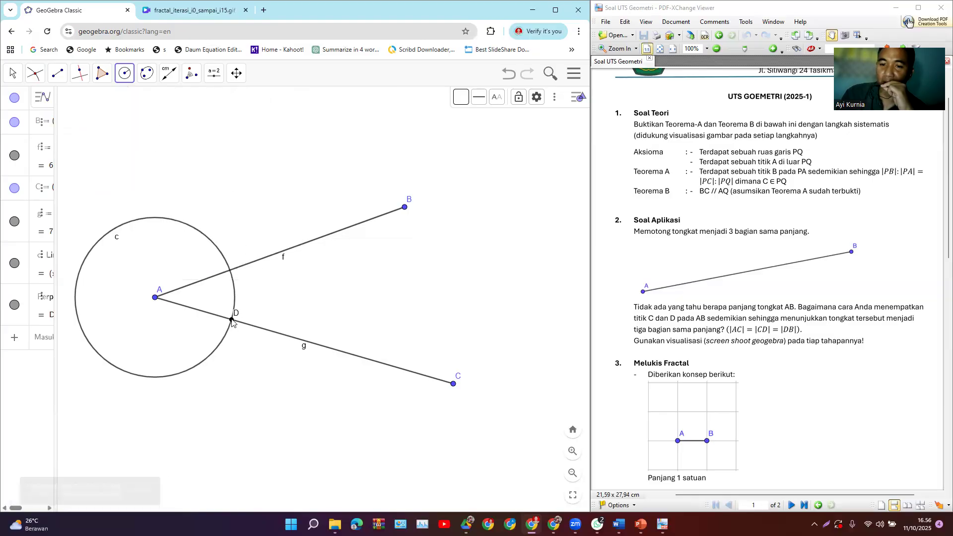
pyautogui.write('2')
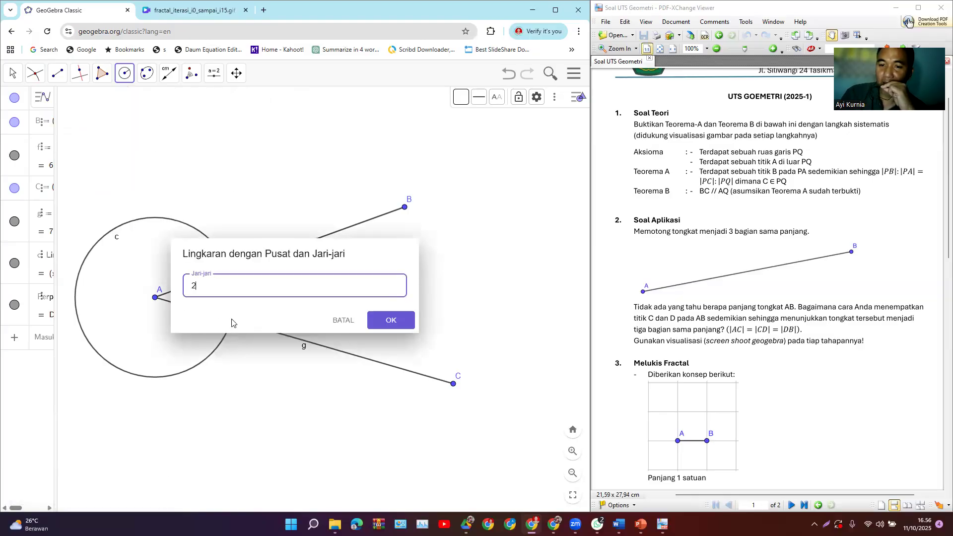
pyautogui.click(391, 320)
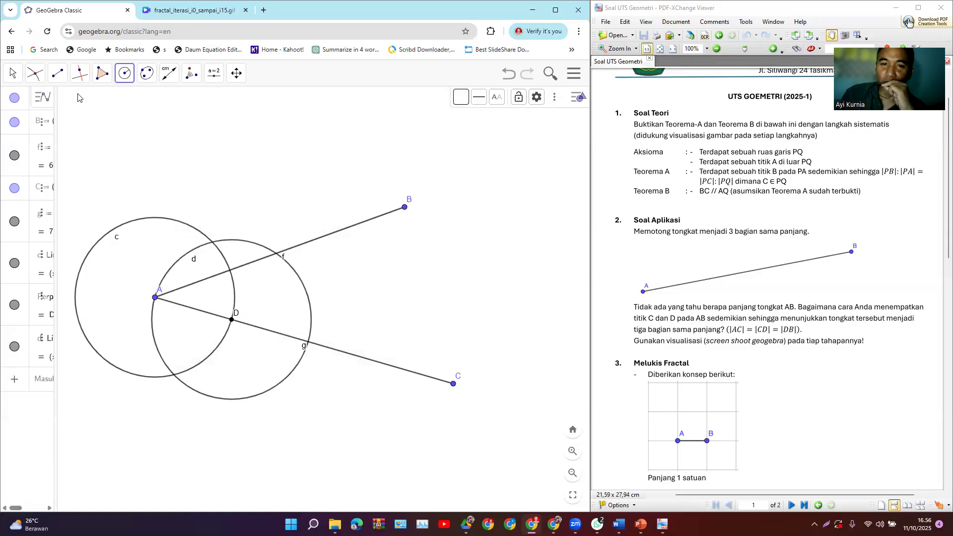
# Step: Mark the intersections of the second circle, centred at D, with segment AC
pyautogui.click(35, 73)
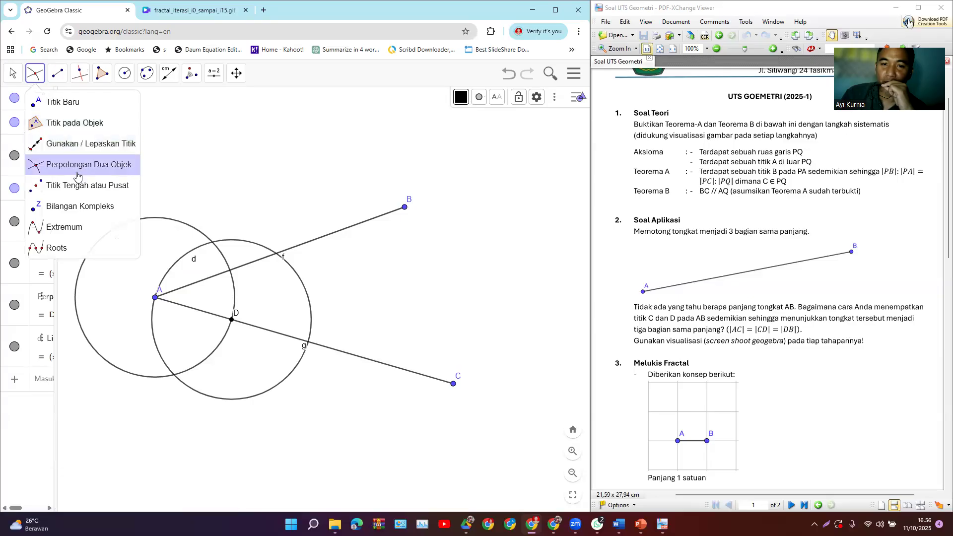
pyautogui.click(79, 169)
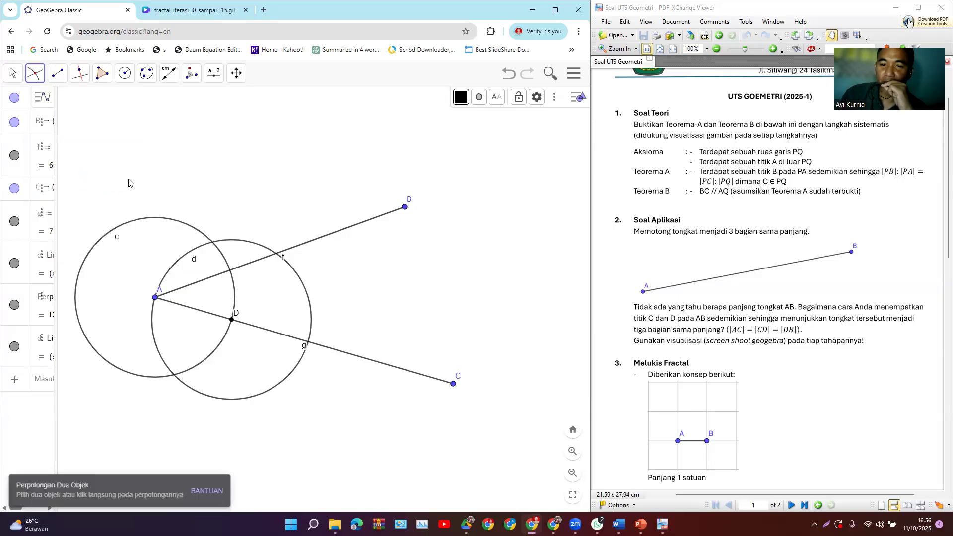
pyautogui.click(306, 287)
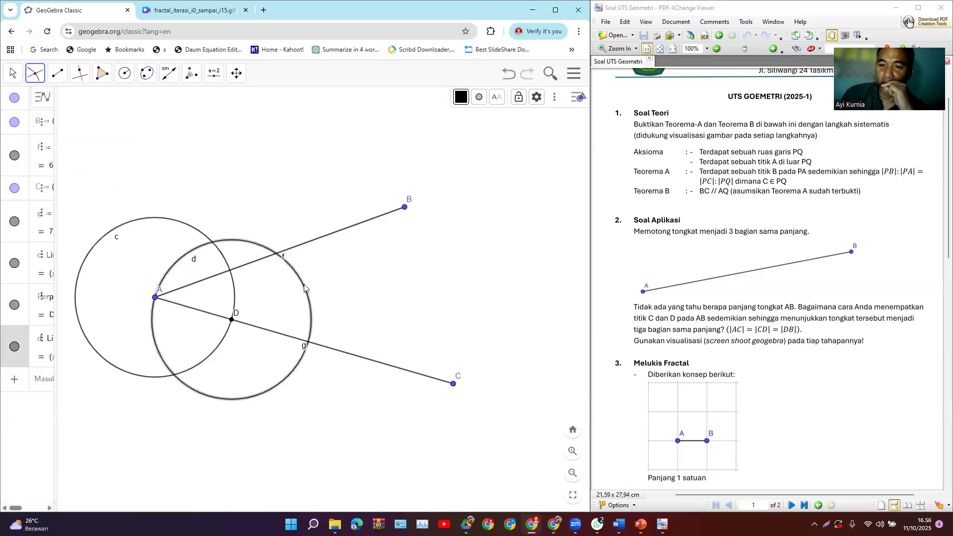
pyautogui.click(323, 352)
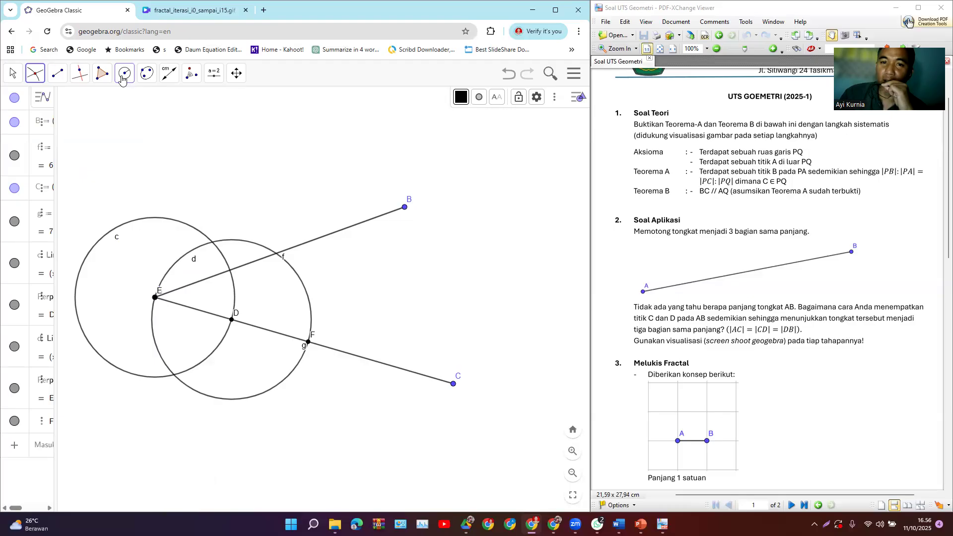
# Step: Draw a third circle of radius 2 centred at intersection point F on segment AC
pyautogui.click(122, 79)
pyautogui.click(167, 124)
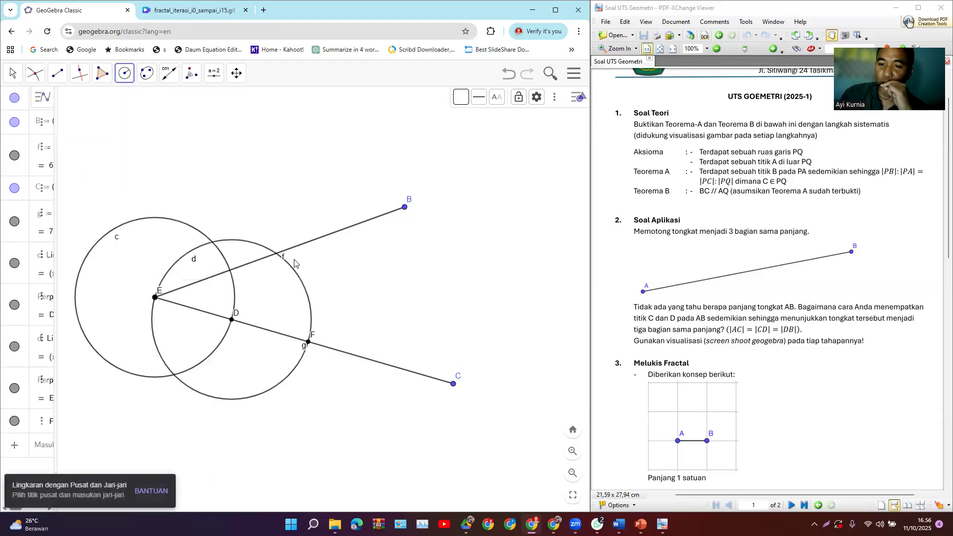
pyautogui.click(309, 343)
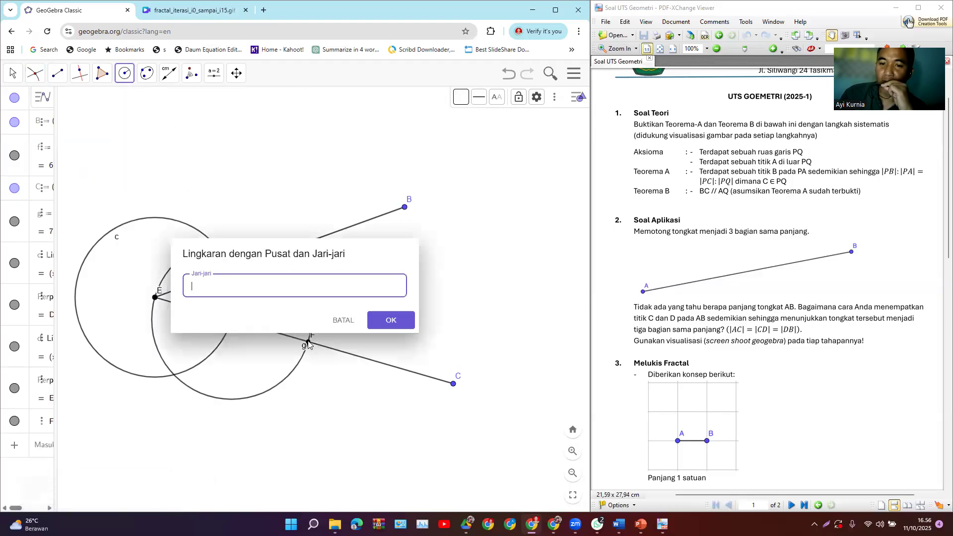
pyautogui.write('2')
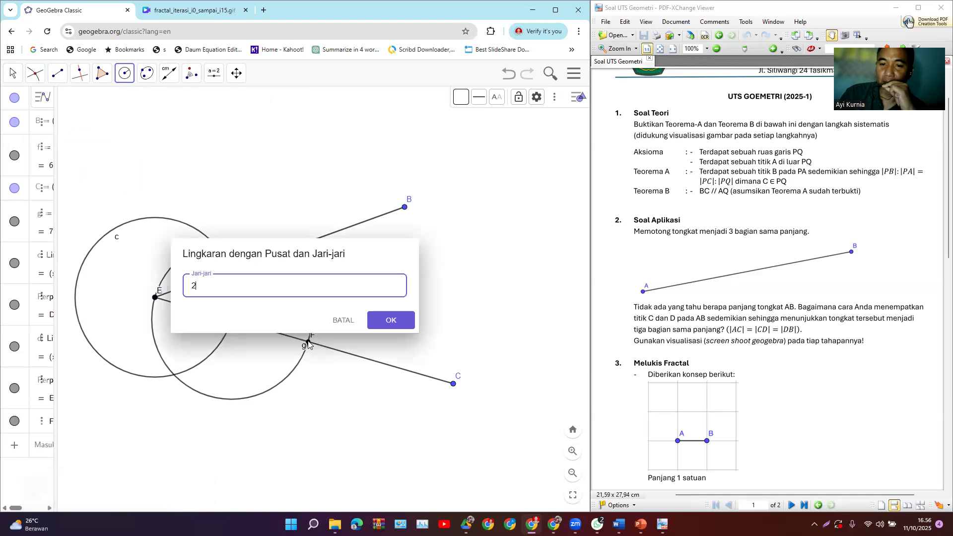
pyautogui.click(391, 320)
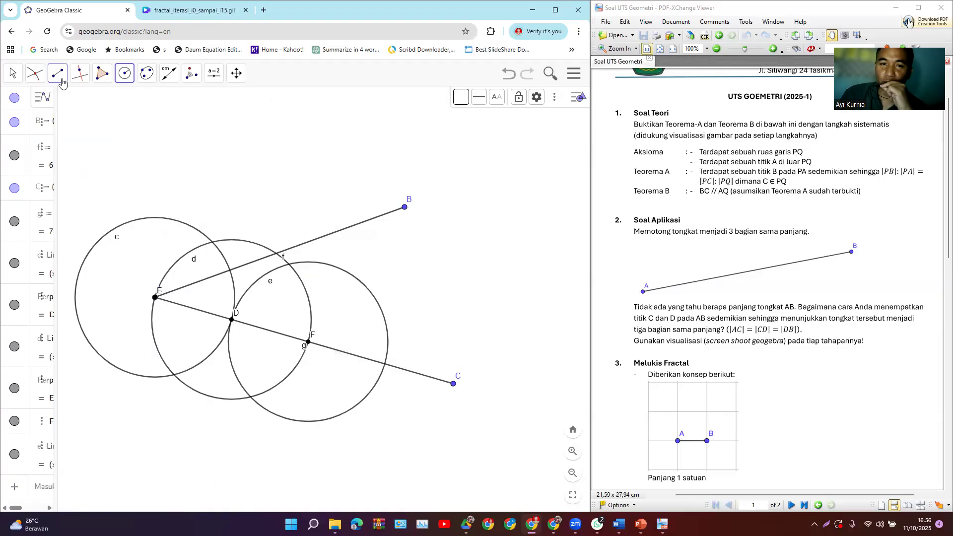
# Step: Mark the intersections of the third circle, centred at F, with segment AC
pyautogui.click(36, 75)
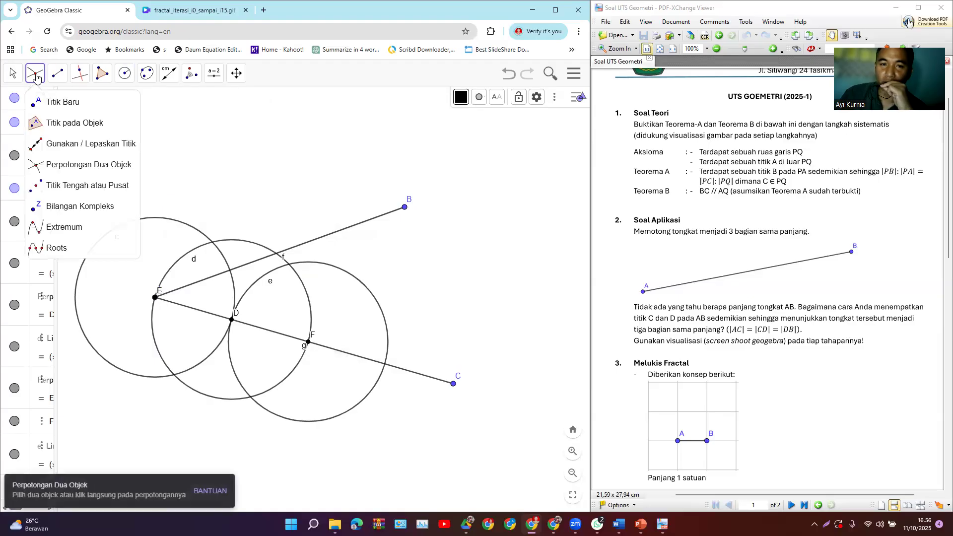
pyautogui.click(80, 164)
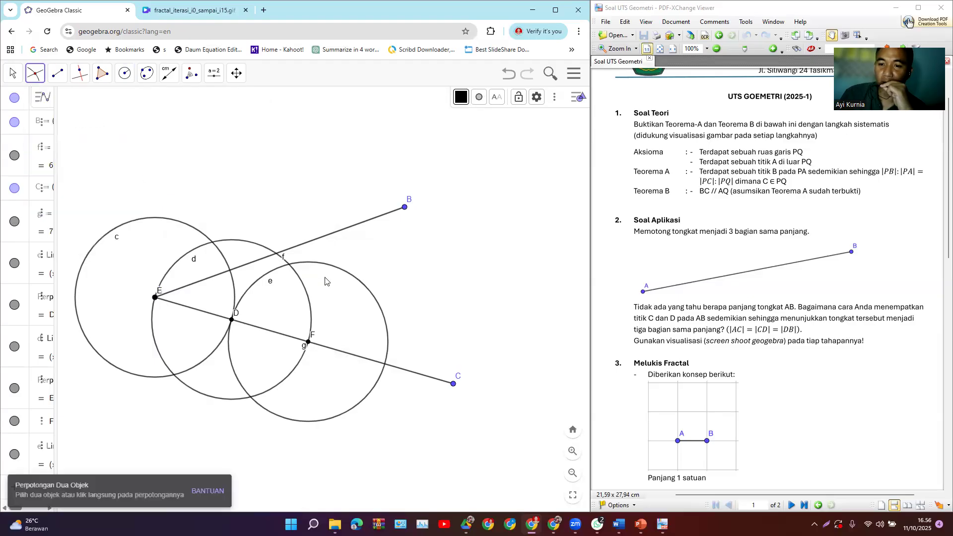
pyautogui.click(368, 290)
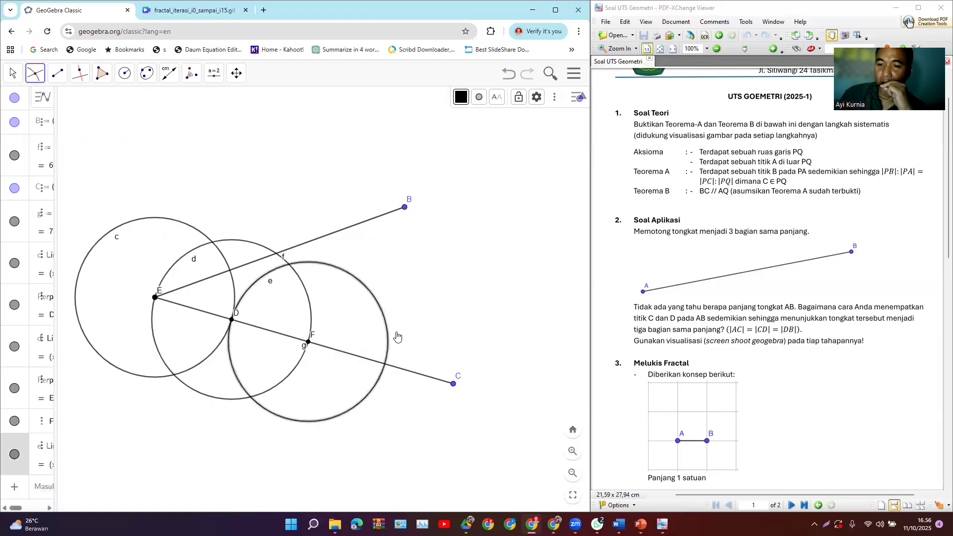
pyautogui.click(394, 371)
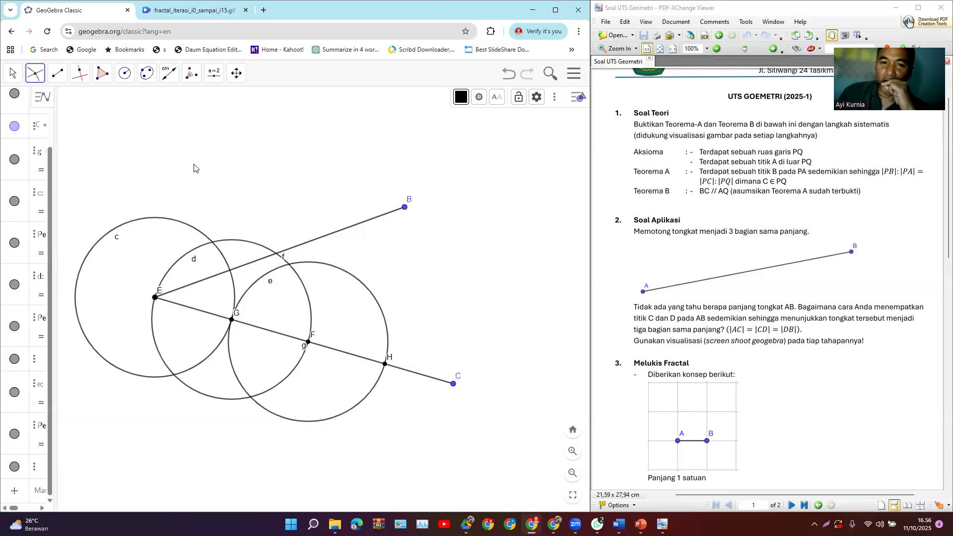
# Step: Draw a segment from B to H, the third circle's intersection point nearest C
pyautogui.click(58, 73)
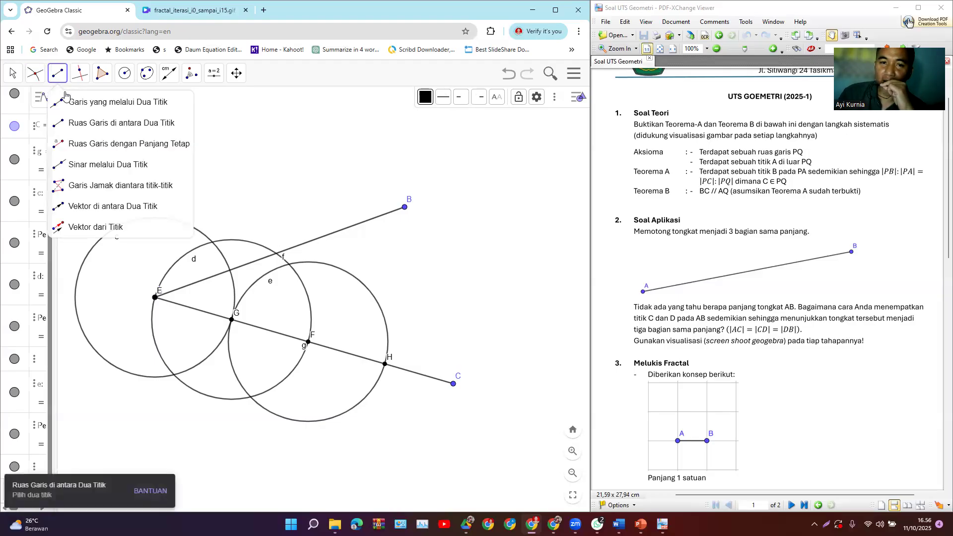
pyautogui.click(78, 124)
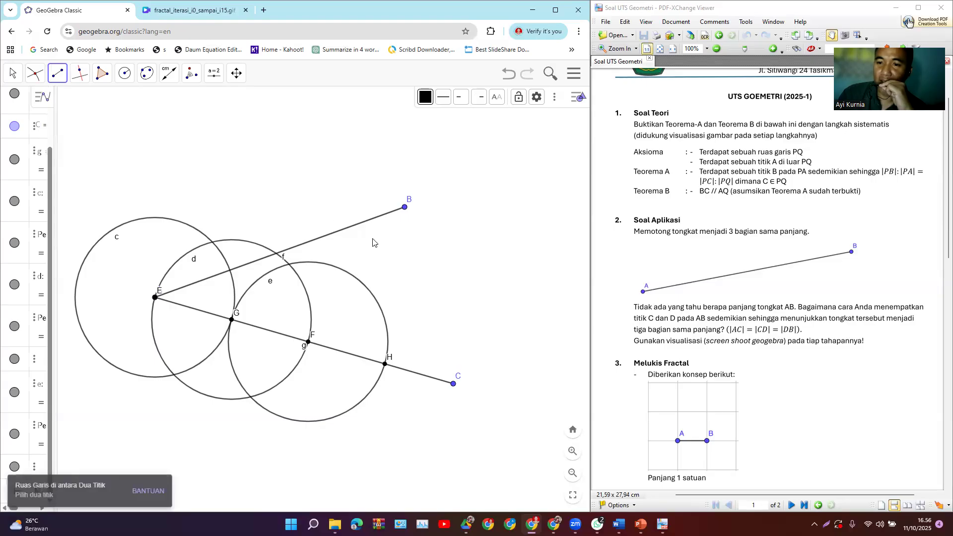
pyautogui.click(405, 208)
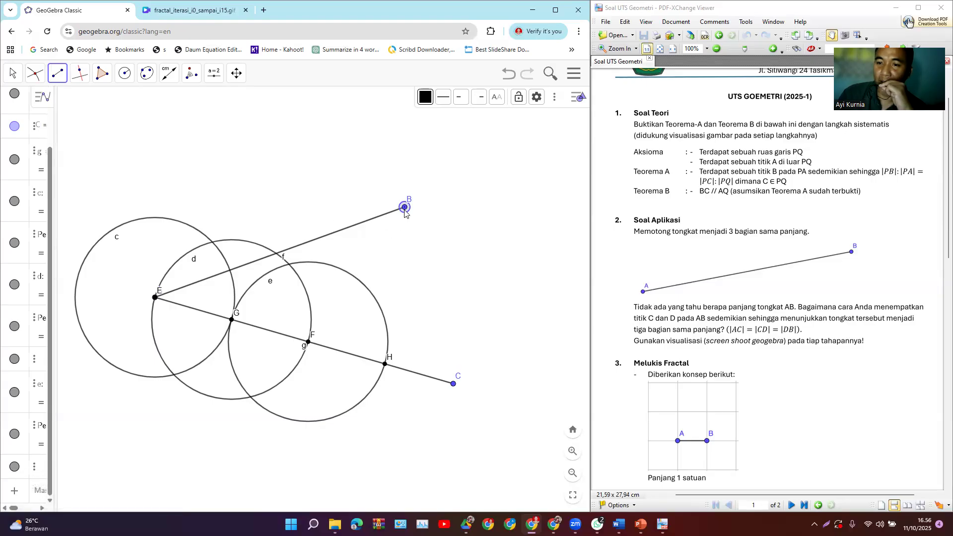
pyautogui.click(386, 366)
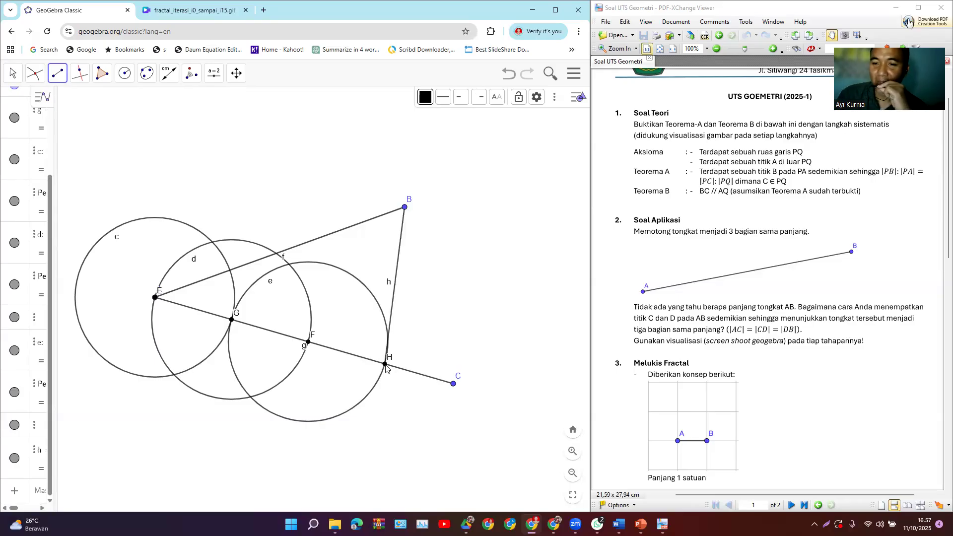
# Step: Draw two lines parallel to segment BH, one through point F and one through point G
pyautogui.click(75, 80)
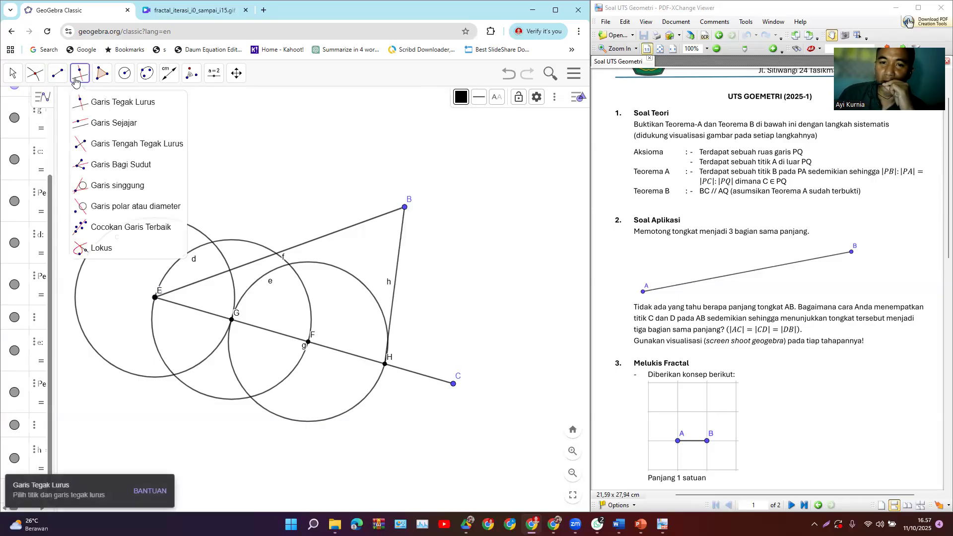
pyautogui.click(101, 123)
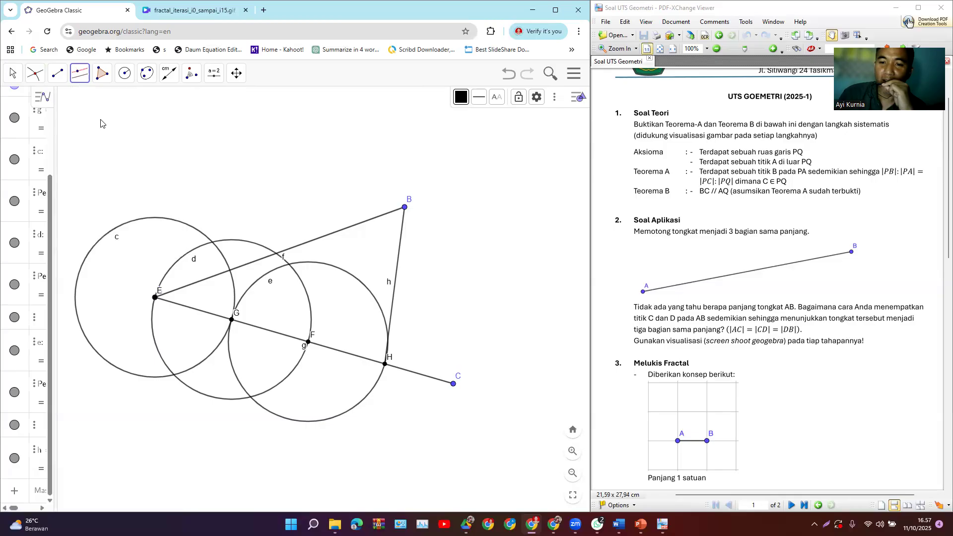
pyautogui.click(308, 343)
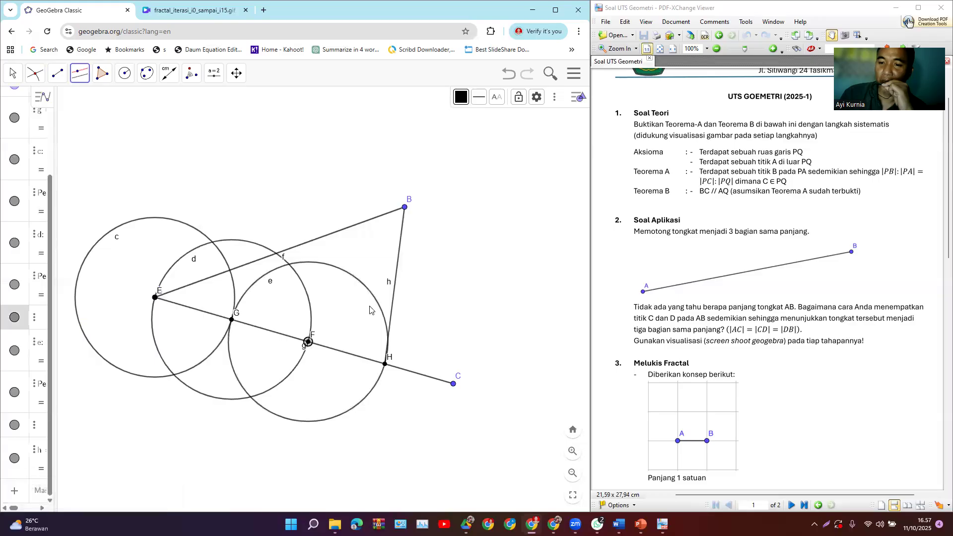
pyautogui.click(394, 298)
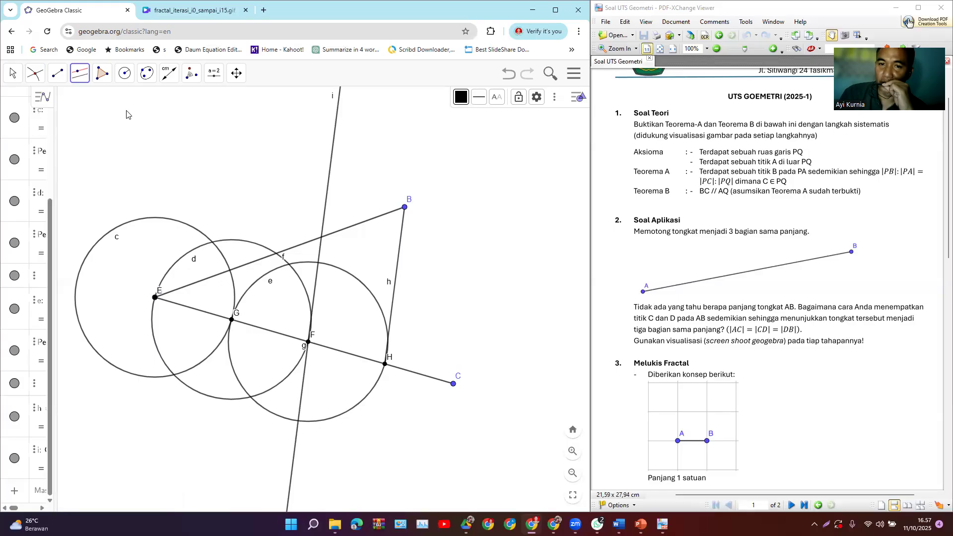
pyautogui.click(233, 322)
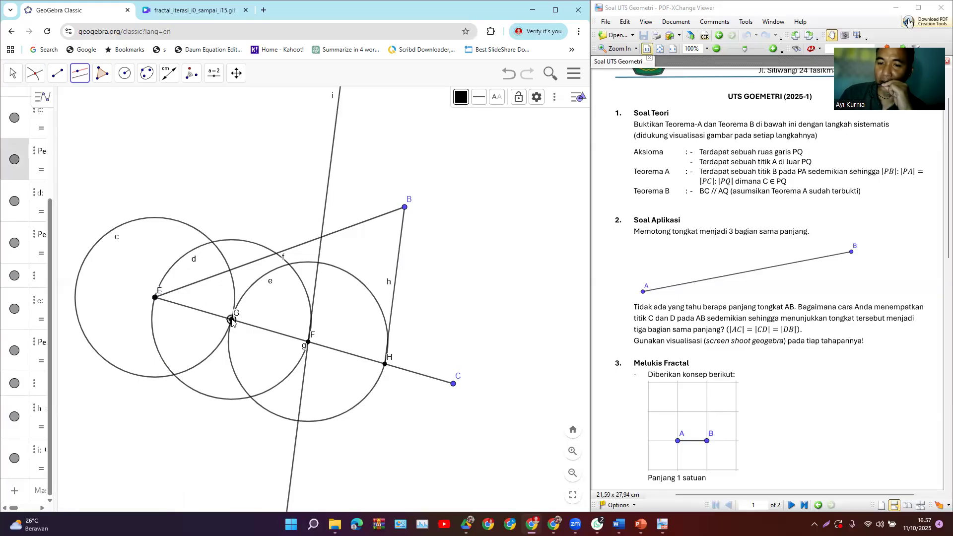
pyautogui.click(395, 290)
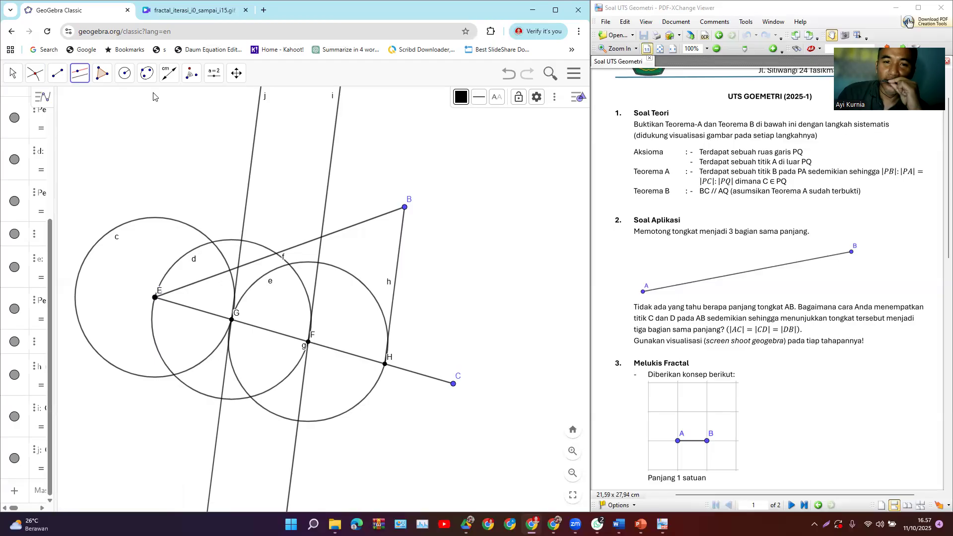
# Step: Mark the intersections of segment AB with the two parallel lines through F and G
pyautogui.click(42, 78)
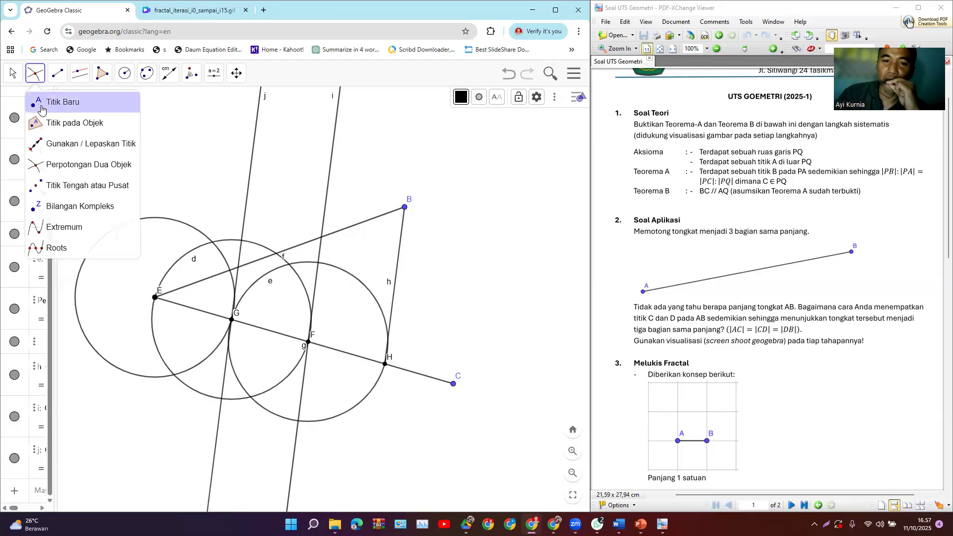
pyautogui.click(67, 165)
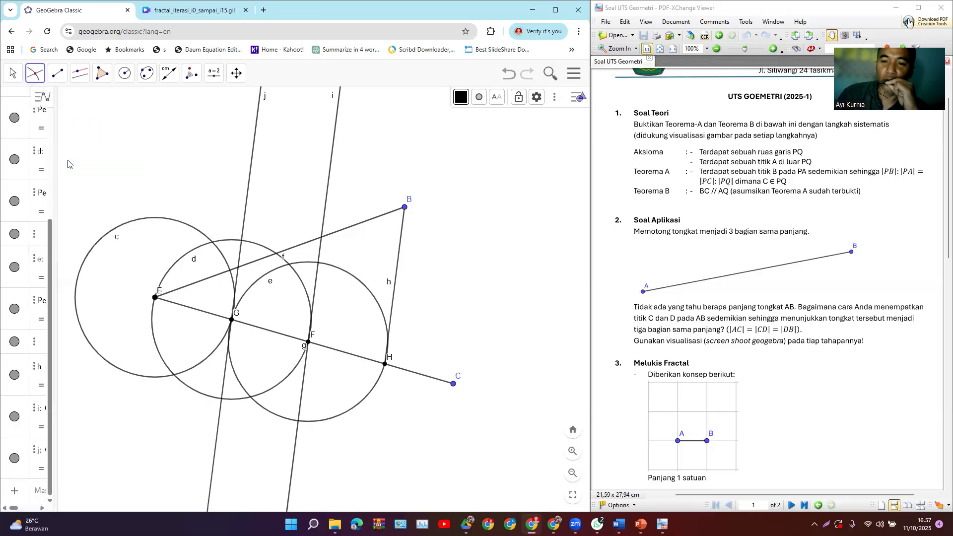
pyautogui.click(328, 196)
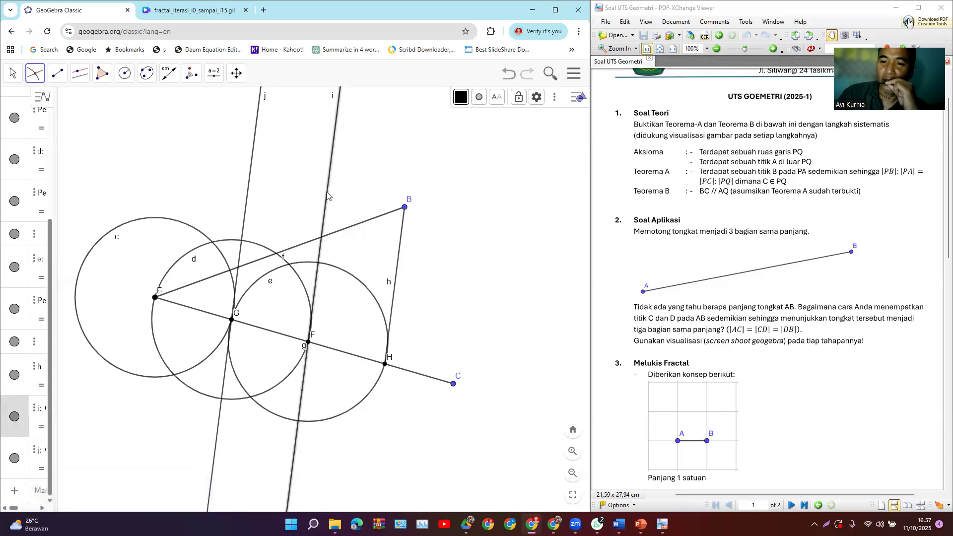
pyautogui.click(355, 227)
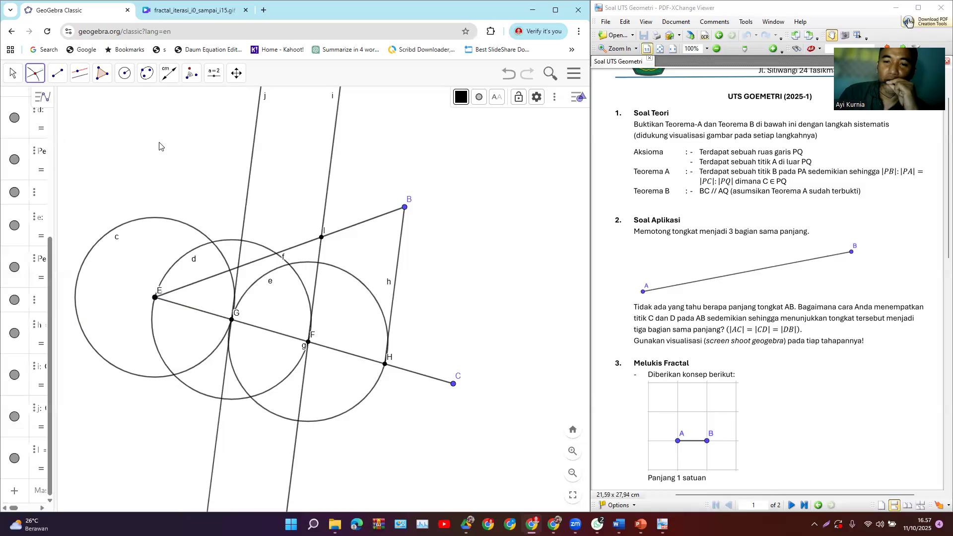
pyautogui.click(253, 149)
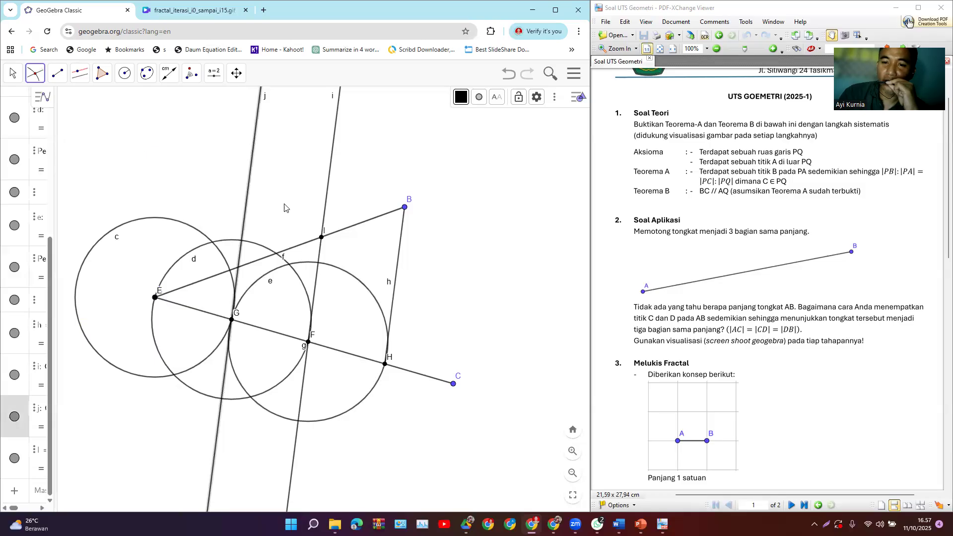
pyautogui.click(292, 250)
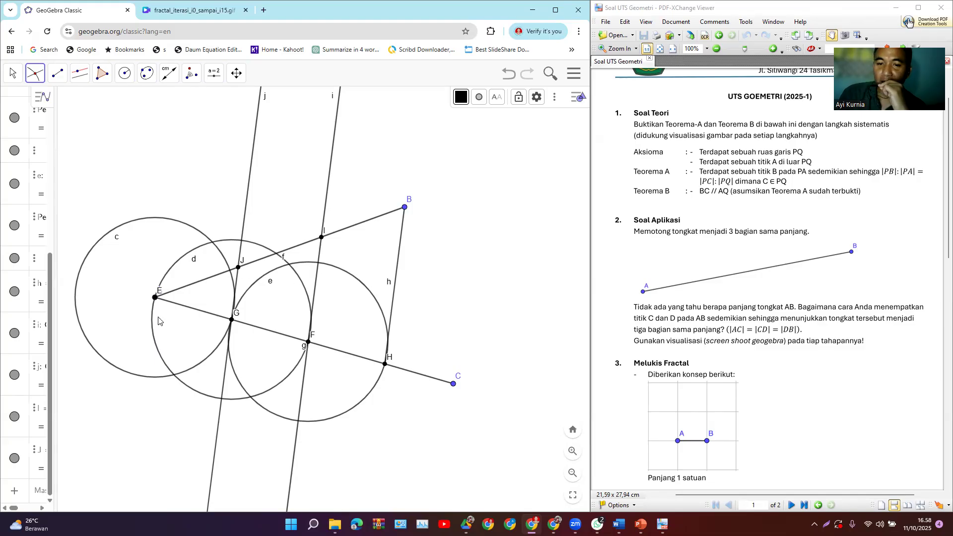
# Step: Rename the intersection of segment AB with the parallel line through G as C
pyautogui.click(13, 73)
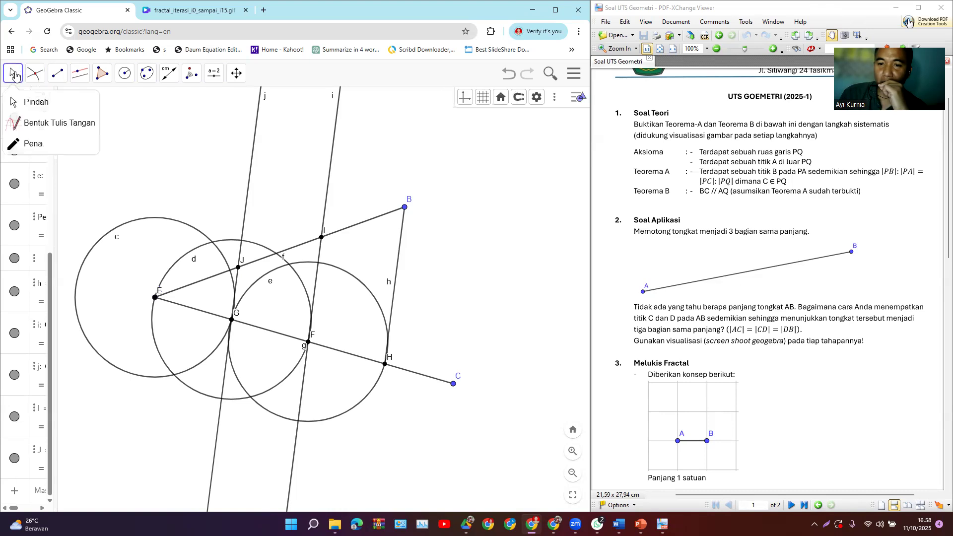
pyautogui.click(243, 263)
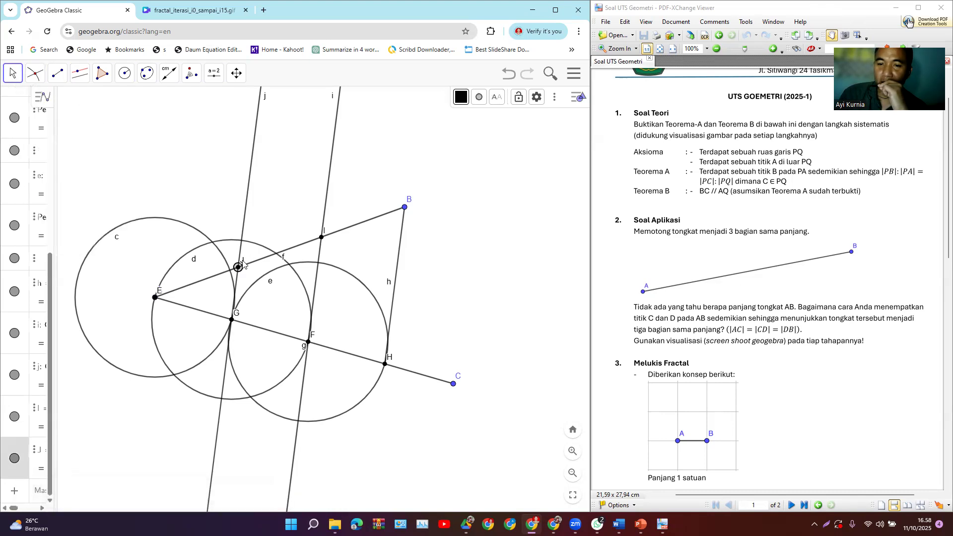
pyautogui.rightClick(243, 263)
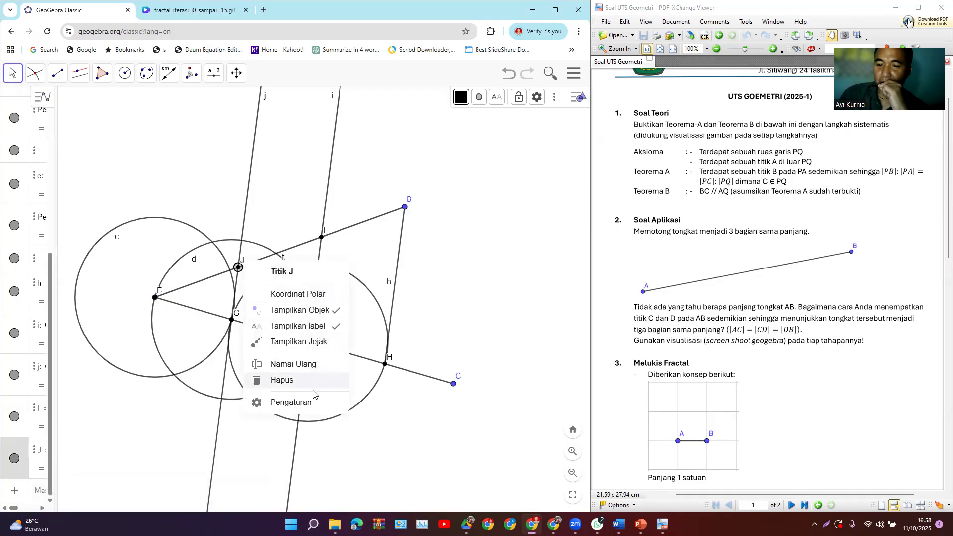
pyautogui.click(304, 365)
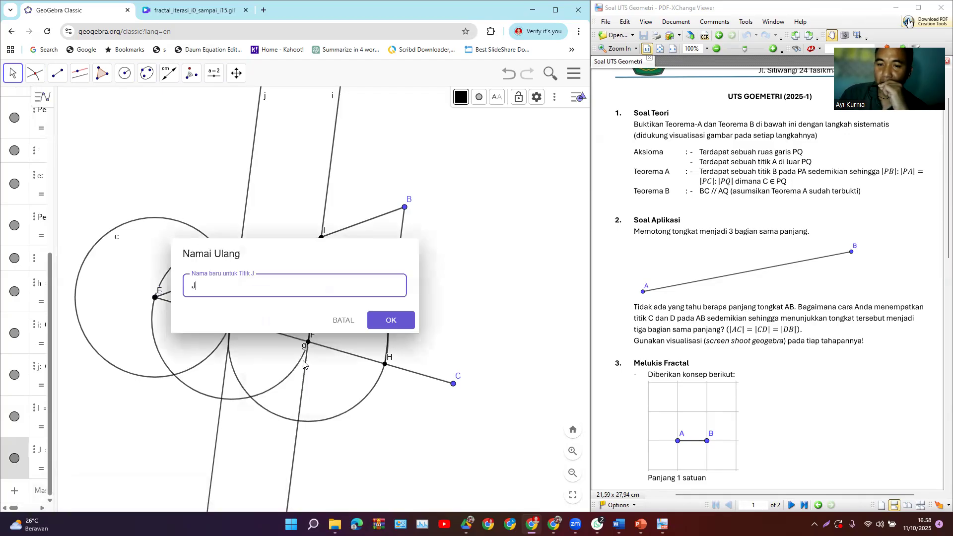
pyautogui.press('BackSpace')
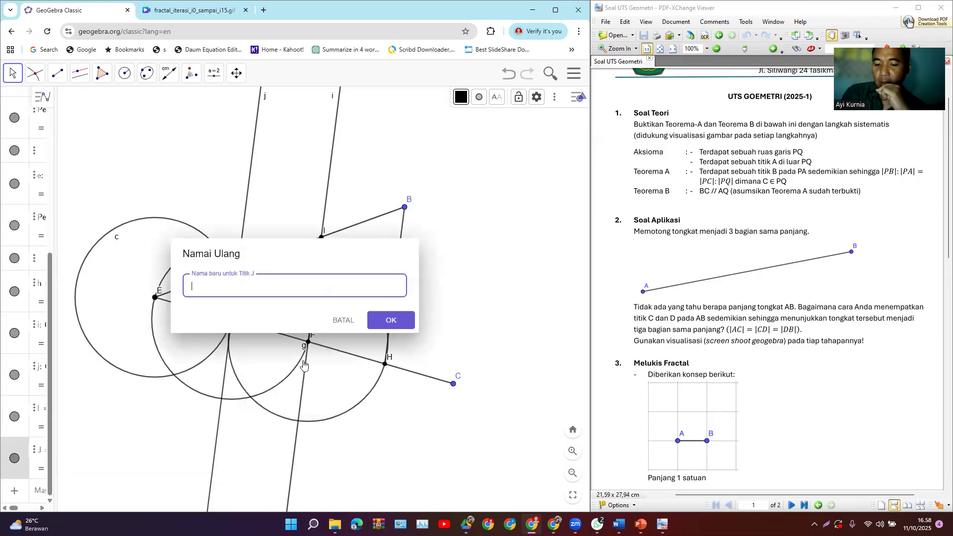
pyautogui.click(391, 318)
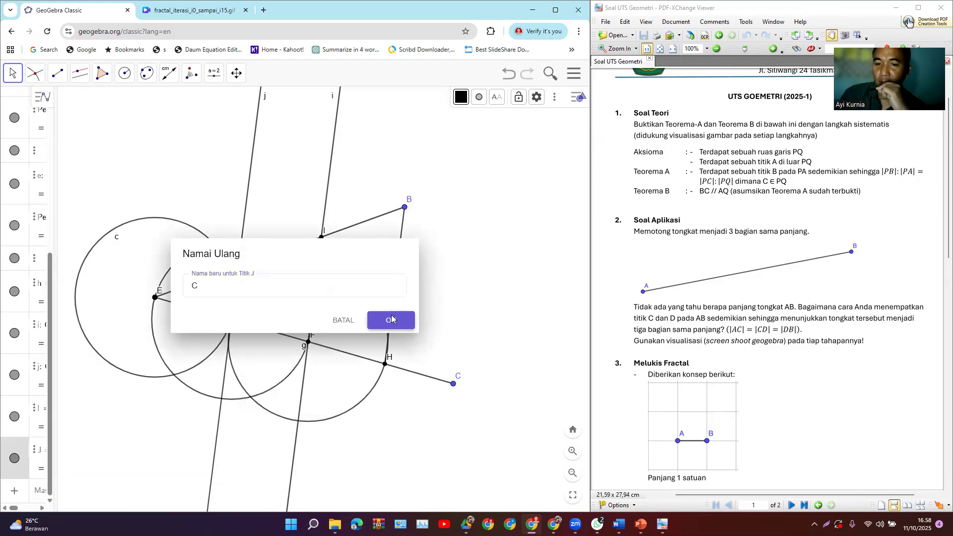
# Step: Rename the intersection of segment AB with the parallel line through F as D
pyautogui.click(323, 241)
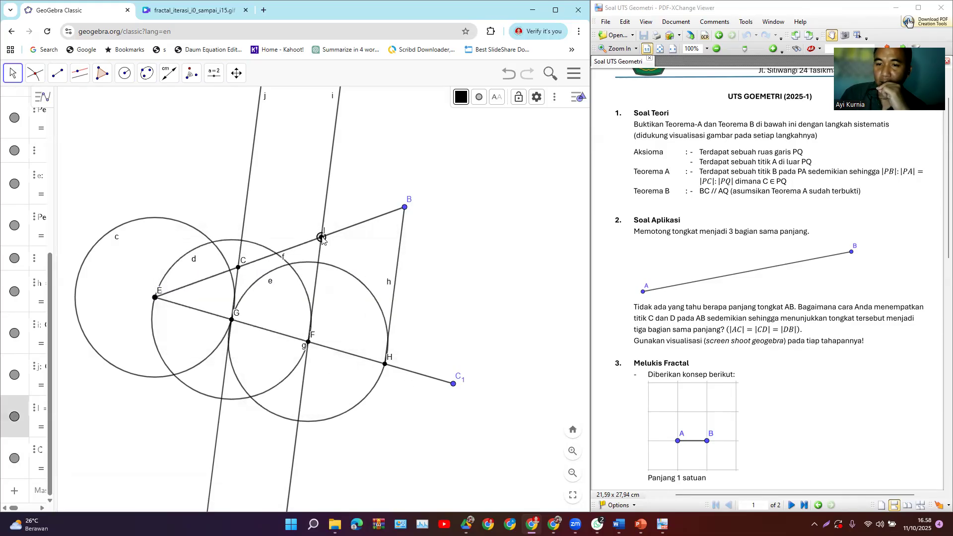
pyautogui.rightClick(322, 240)
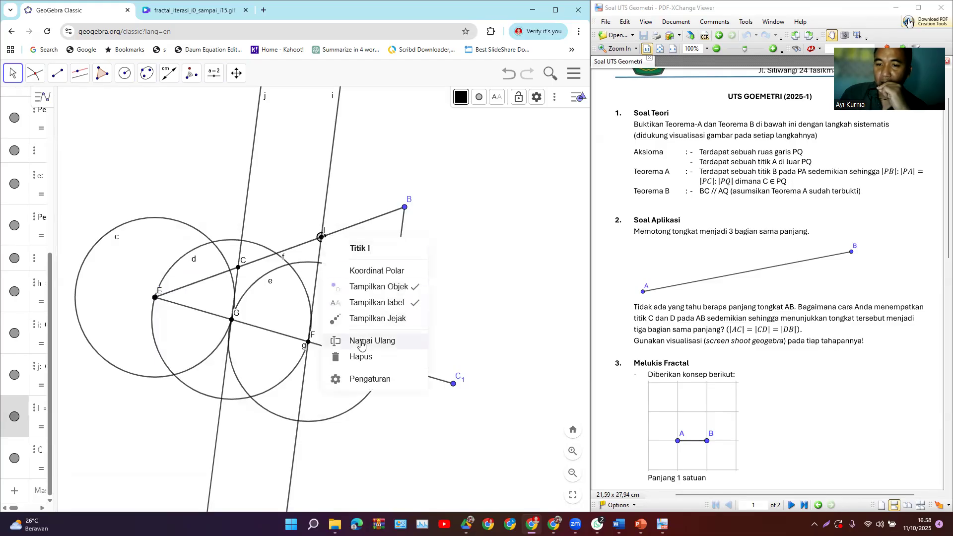
pyautogui.click(361, 340)
pyautogui.press('BackSpace')
pyautogui.write('D')
pyautogui.click(385, 325)
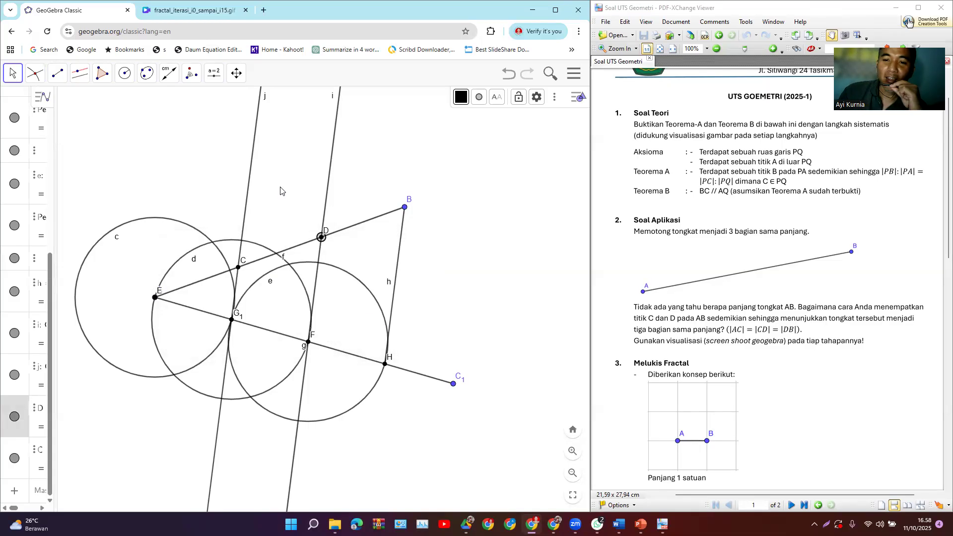
# Step: Widen the object list and hide point E, which overlaps point A
pyautogui.click(173, 75)
pyautogui.click(200, 144)
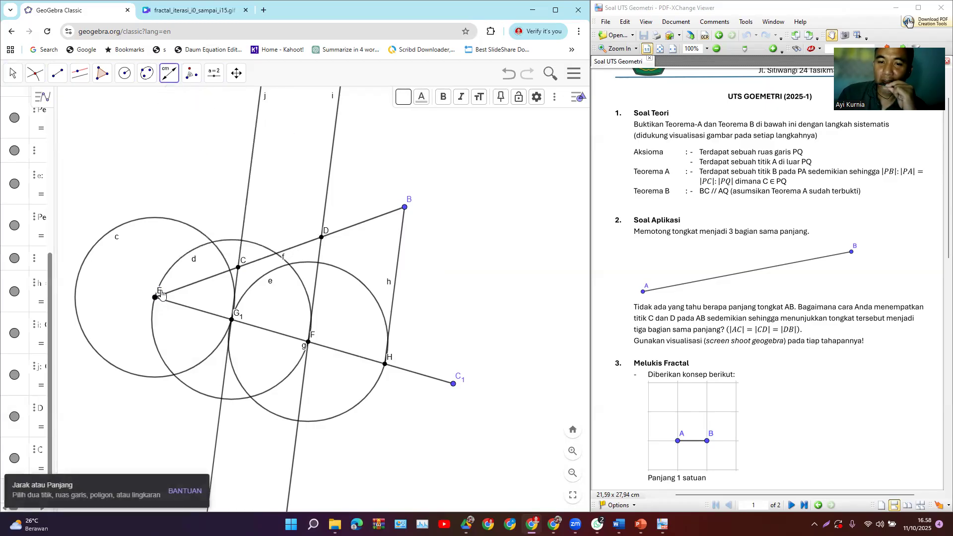
pyautogui.click(171, 78)
pyautogui.click(171, 78)
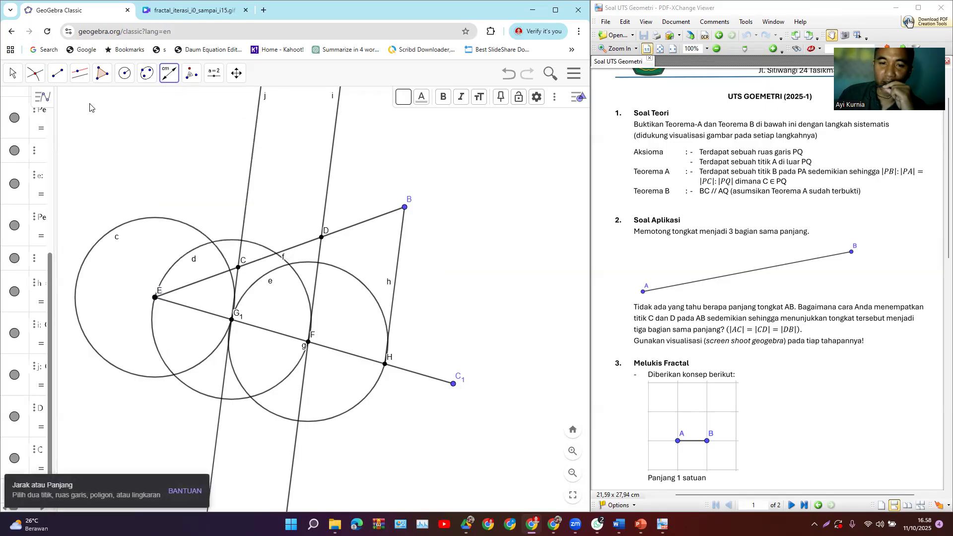
pyautogui.moveTo(56, 256); pyautogui.dragTo(87, 258)
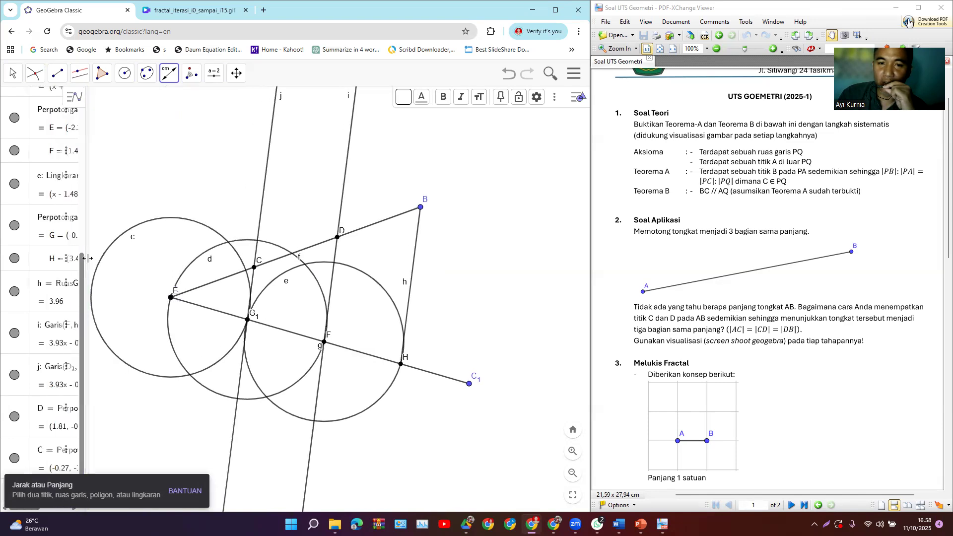
pyautogui.click(15, 118)
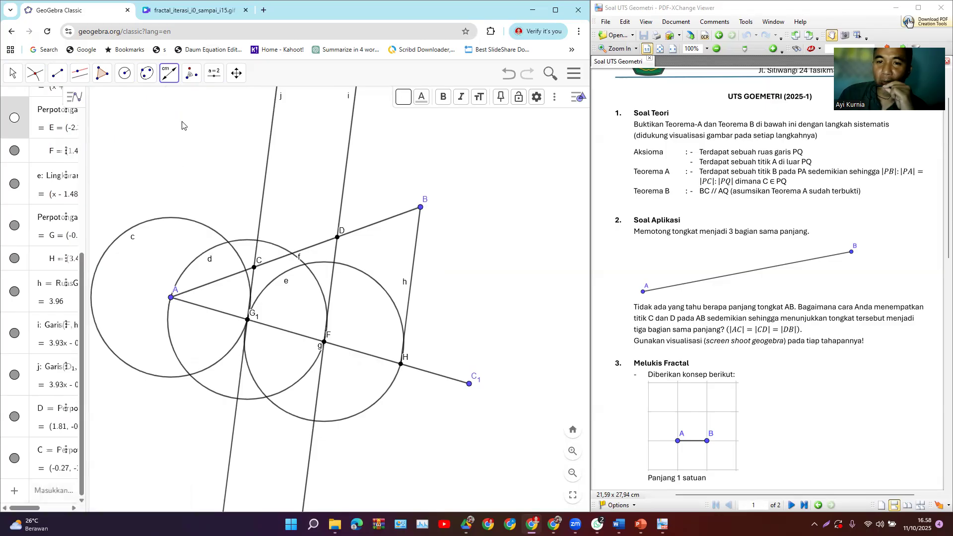
pyautogui.click(171, 299)
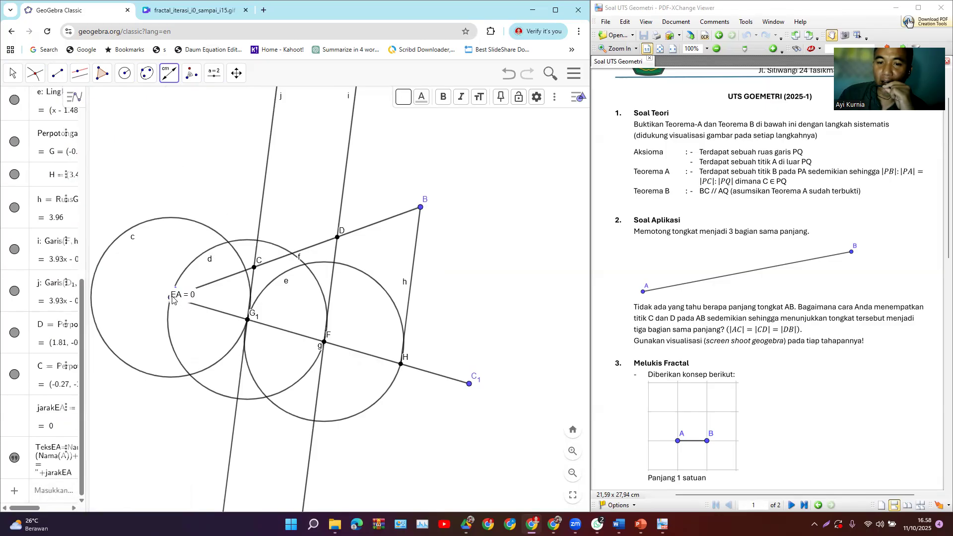
pyautogui.click(254, 267)
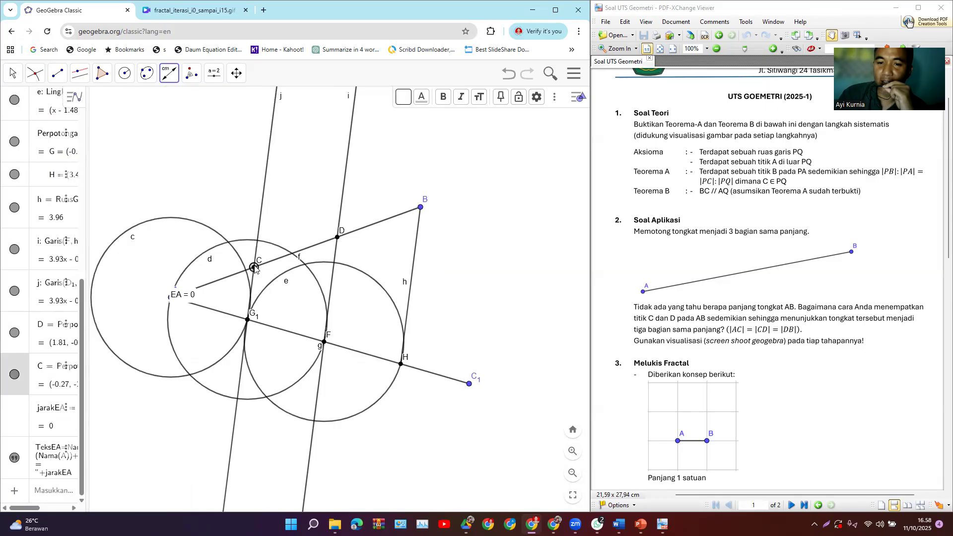
pyautogui.click(272, 316)
pyautogui.hotkey('ctrl', 'z')
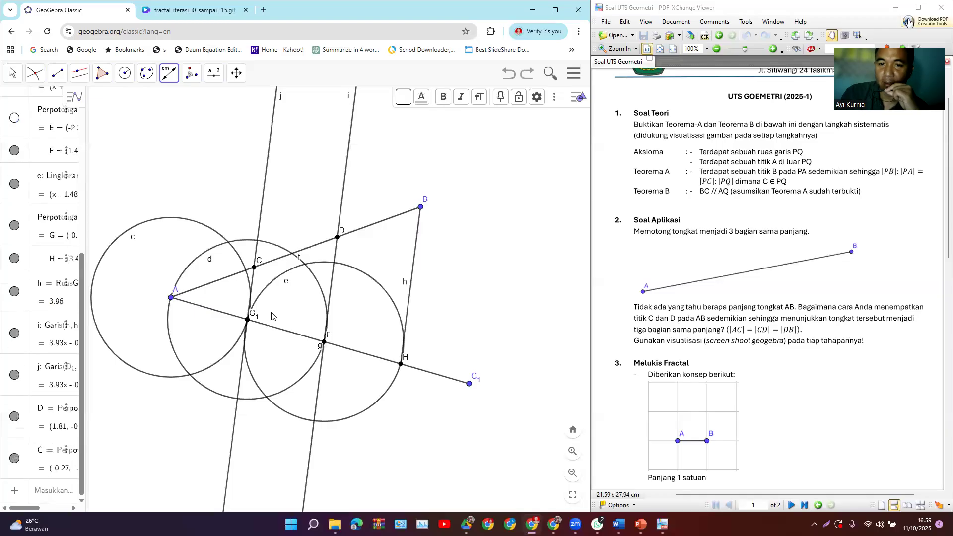
# Step: Add distance measurements from A to C, C to D, and D to B along segment AB
pyautogui.click(169, 73)
pyautogui.click(188, 152)
pyautogui.click(171, 298)
pyautogui.click(253, 269)
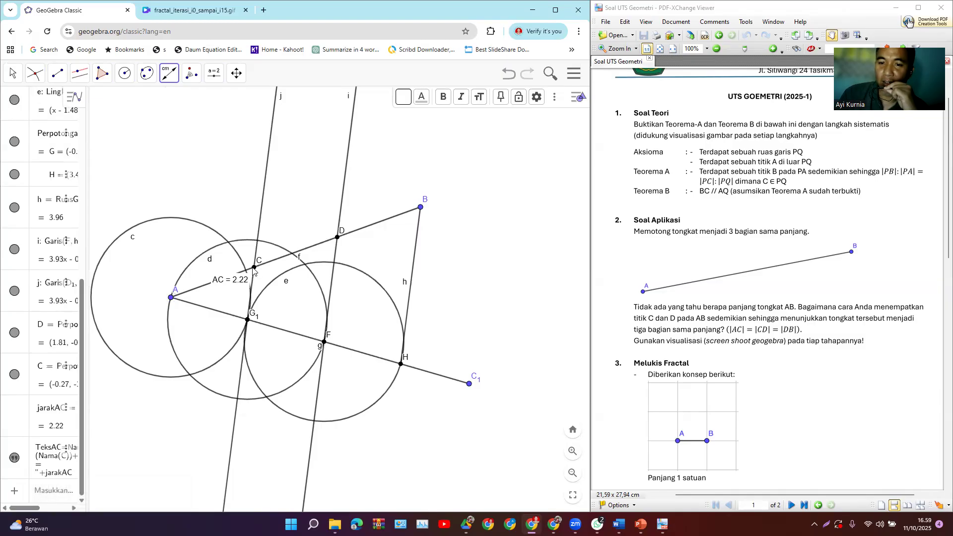
pyautogui.click(254, 269)
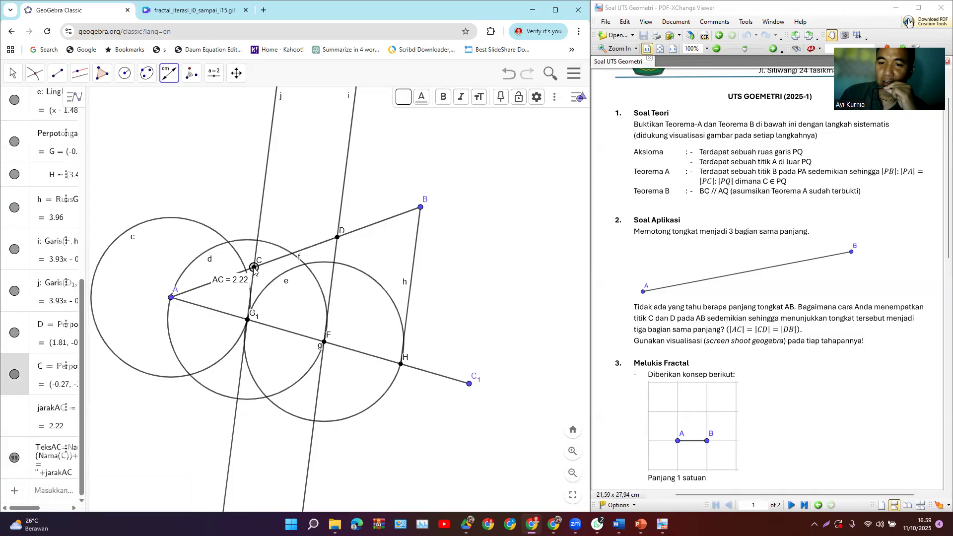
pyautogui.click(337, 237)
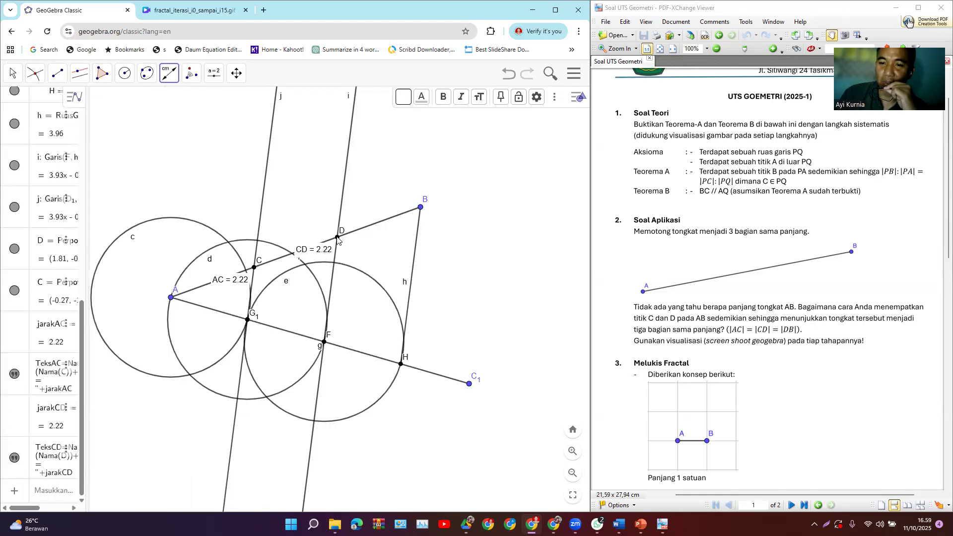
pyautogui.click(338, 238)
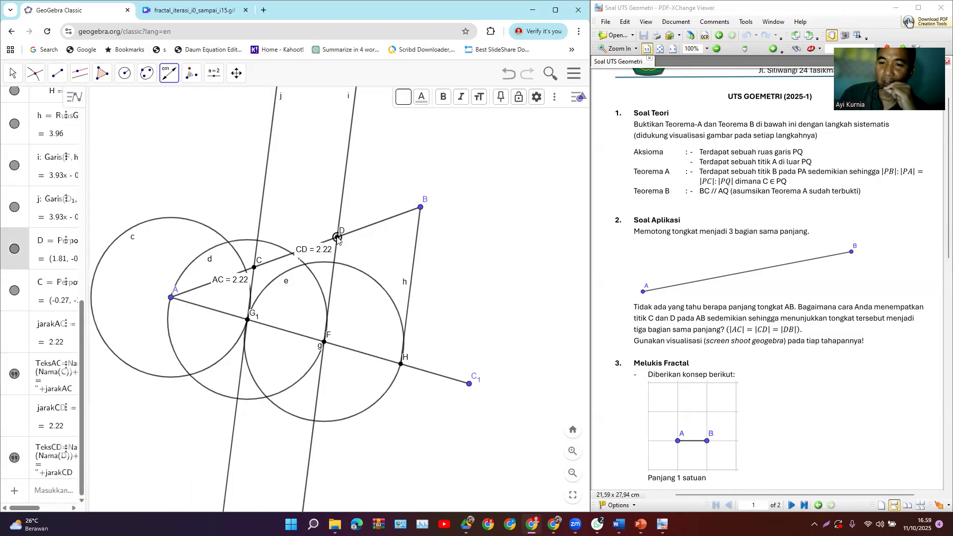
pyautogui.click(423, 208)
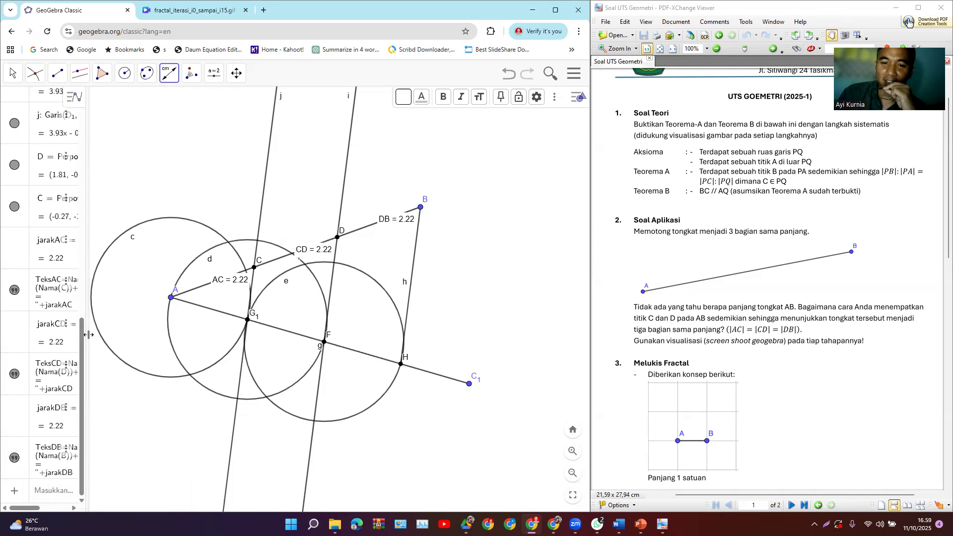
# Step: Hide segment AB and show it again
pyautogui.moveTo(86, 354); pyautogui.dragTo(82, 116)
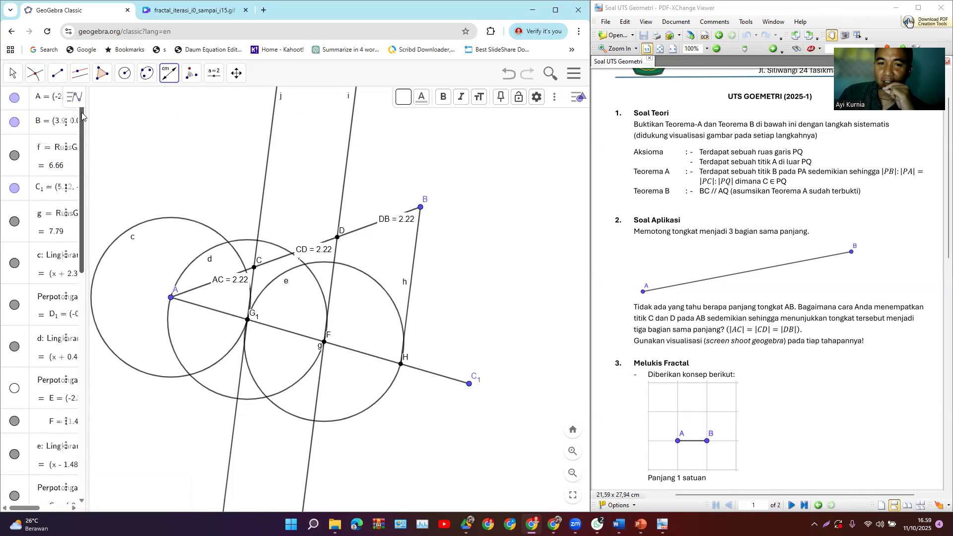
pyautogui.click(14, 158)
pyautogui.click(14, 158)
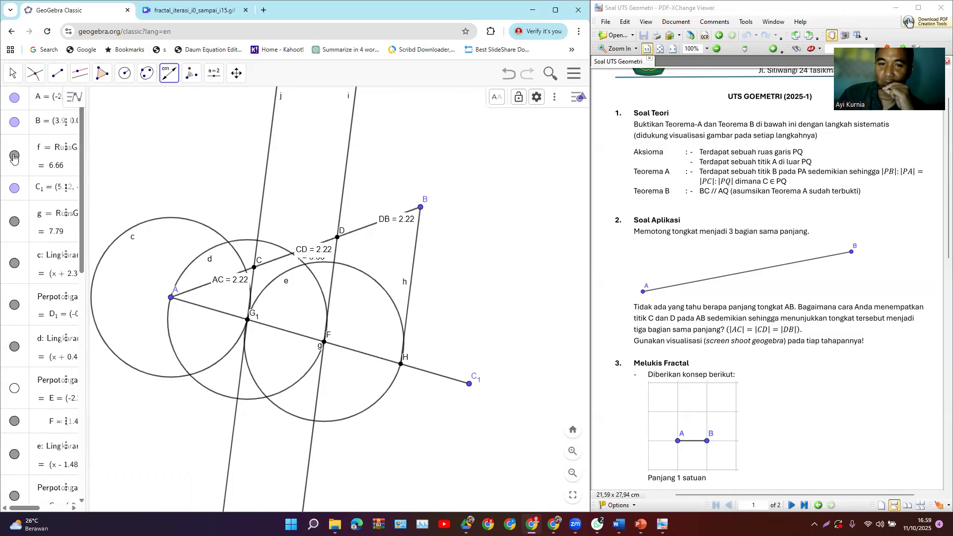
# Step: Hide segment g, which runs from A to C₁, and circle c
pyautogui.click(14, 224)
pyautogui.click(14, 224)
pyautogui.click(14, 224)
pyautogui.click(14, 263)
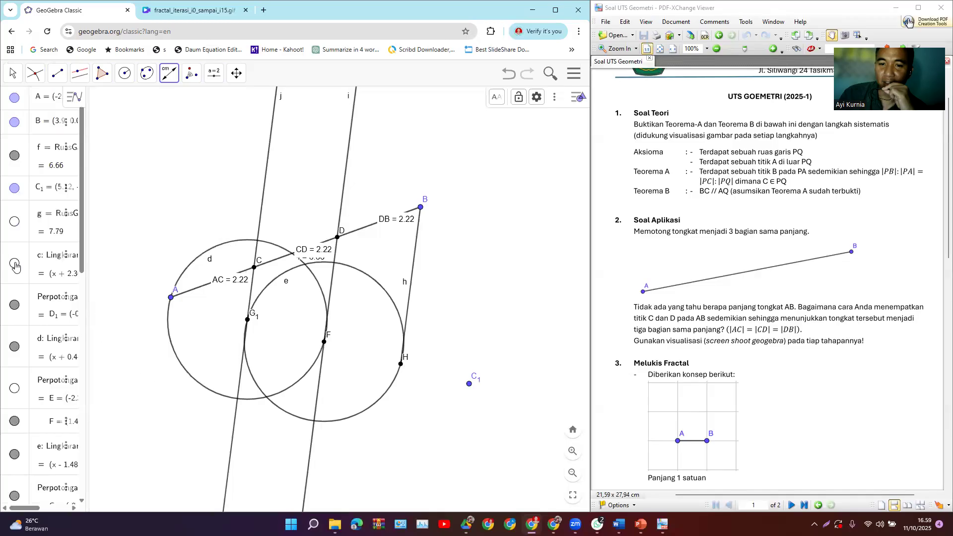
pyautogui.scroll(-10, 15, 266)
pyautogui.click(15, 273)
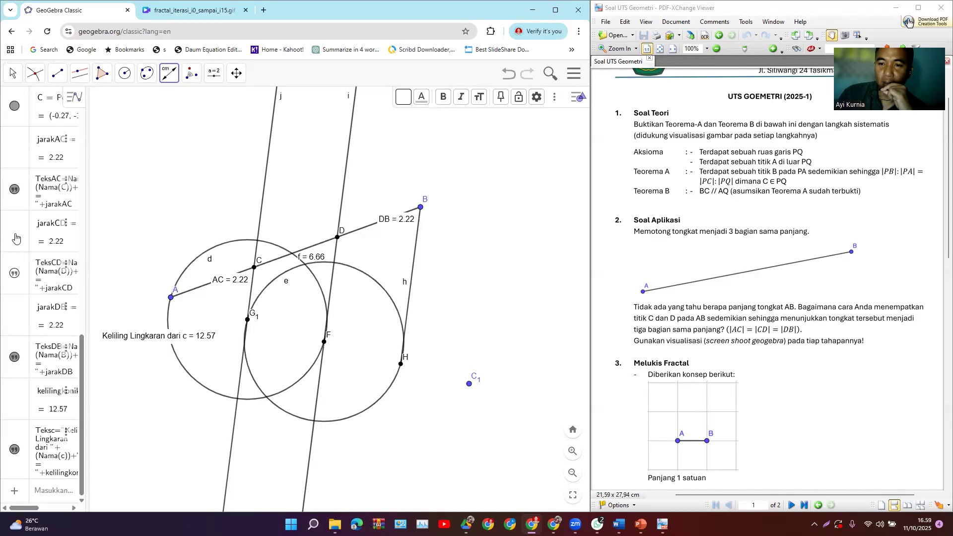
pyautogui.scroll(10, 16, 239)
pyautogui.hotkey('ctrl', 'z')
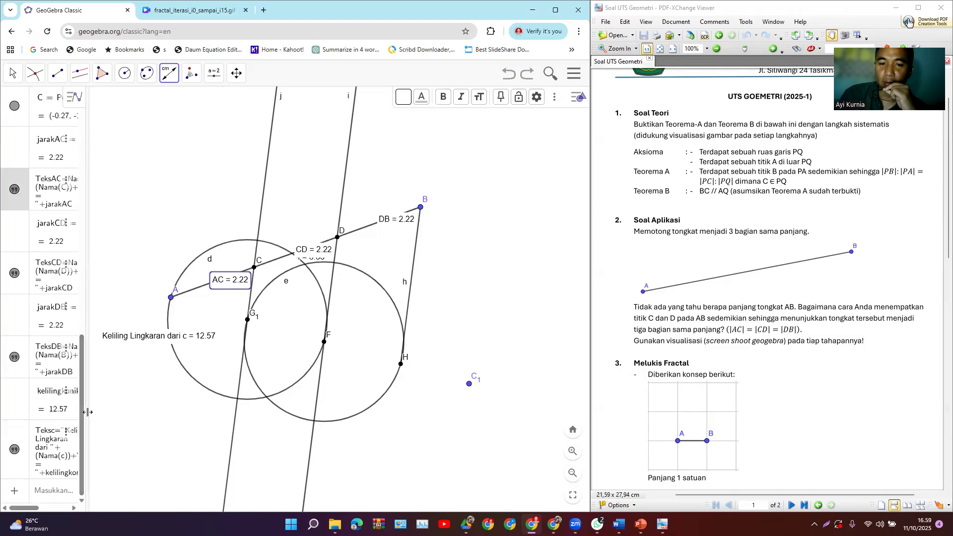
# Step: Hide intersection point D₁, circle d and point F in the object list
pyautogui.moveTo(83, 413); pyautogui.dragTo(79, 132)
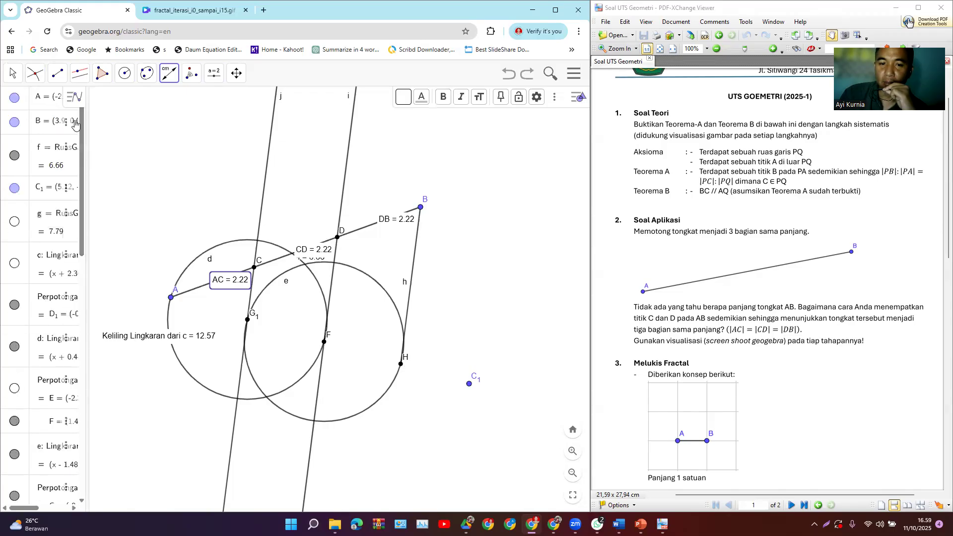
pyautogui.click(14, 303)
pyautogui.click(14, 348)
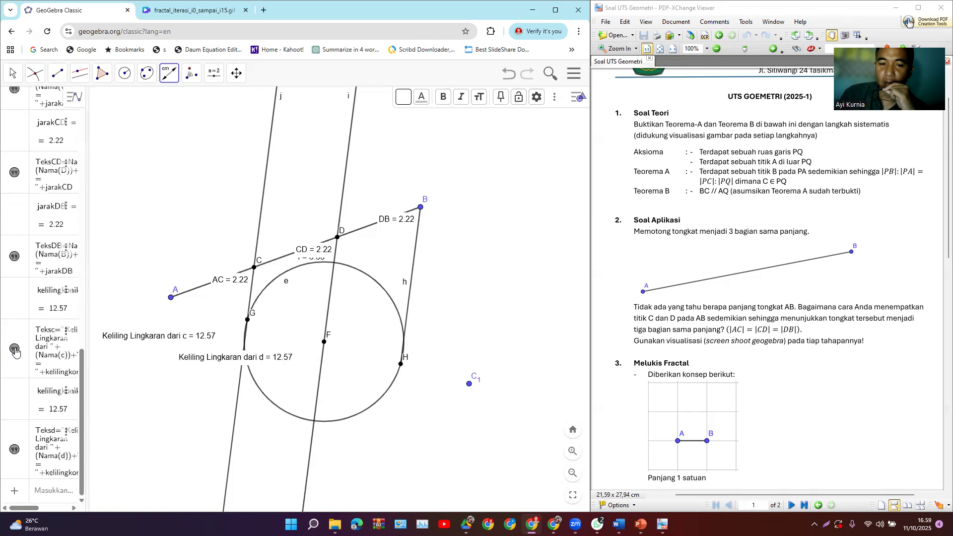
pyautogui.moveTo(82, 374); pyautogui.dragTo(81, 131)
pyautogui.scroll(-3, 54, 249)
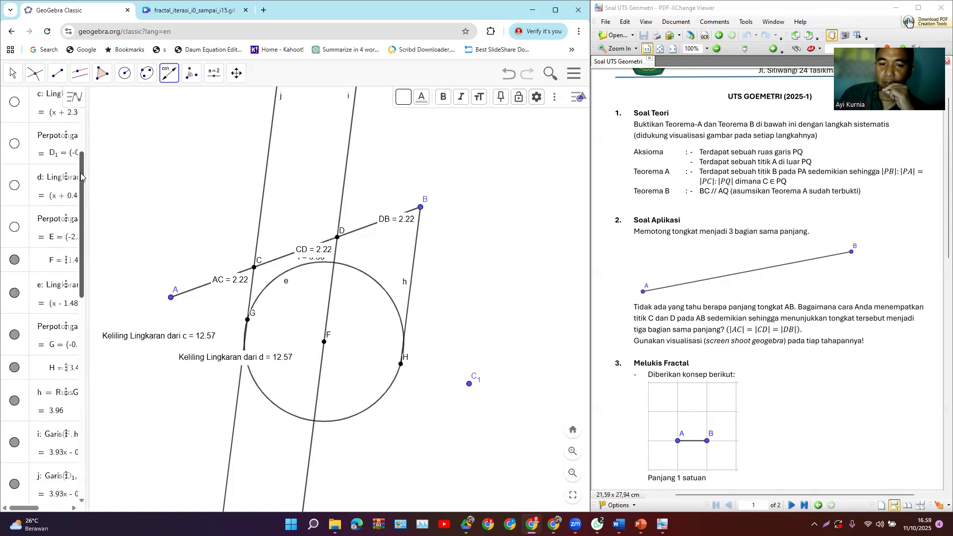
pyautogui.click(14, 261)
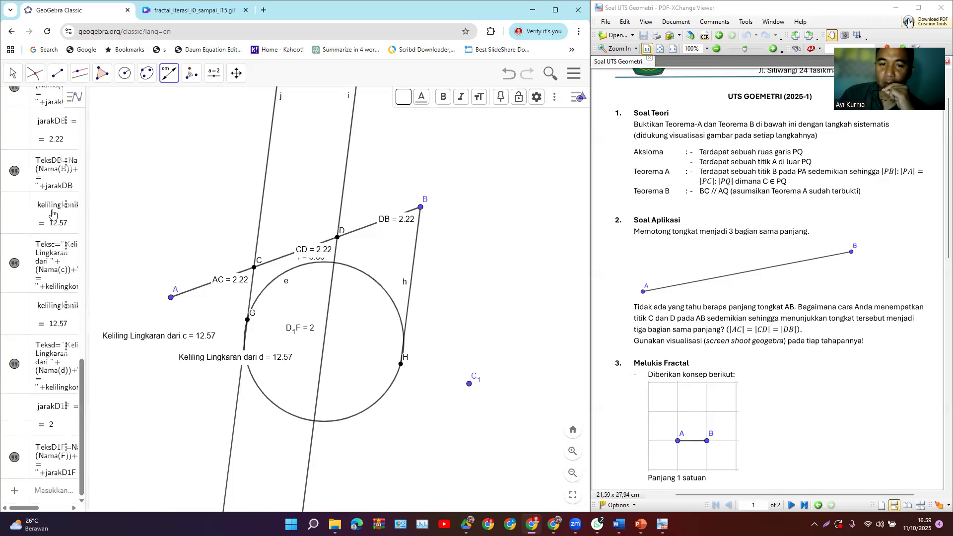
# Step: Hide the two parallel lines j and i that pass through C and D
pyautogui.moveTo(82, 427); pyautogui.dragTo(69, 134)
pyautogui.scroll(-5, 70, 134)
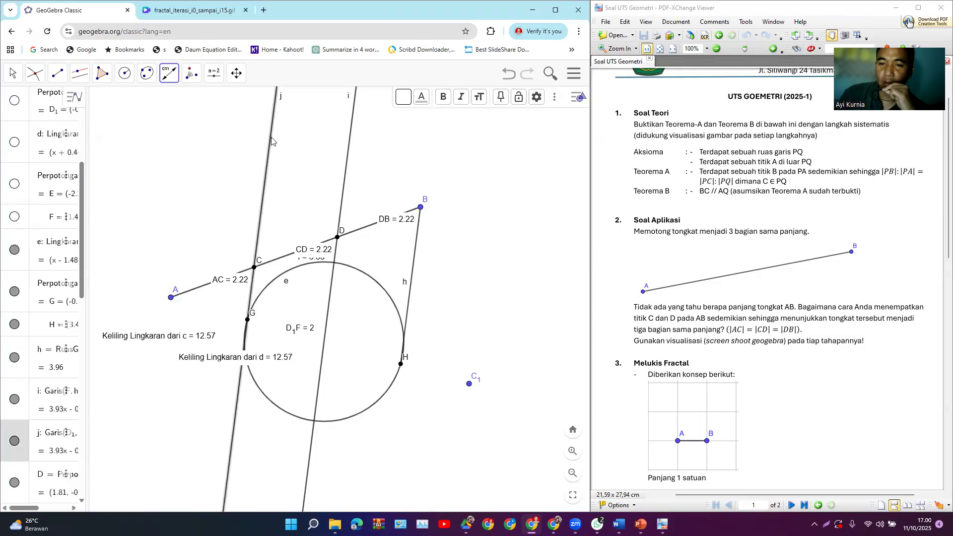
pyautogui.rightClick(271, 139)
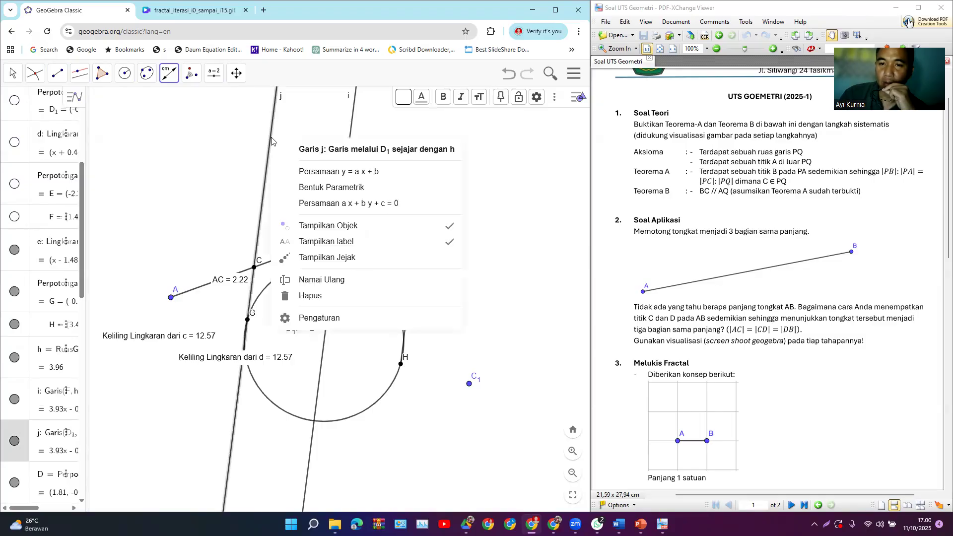
pyautogui.click(361, 230)
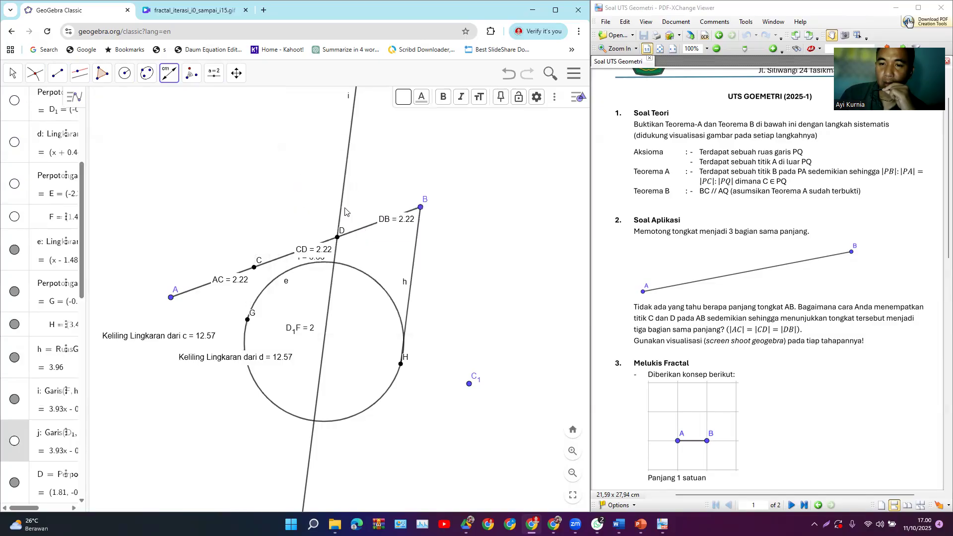
pyautogui.rightClick(341, 211)
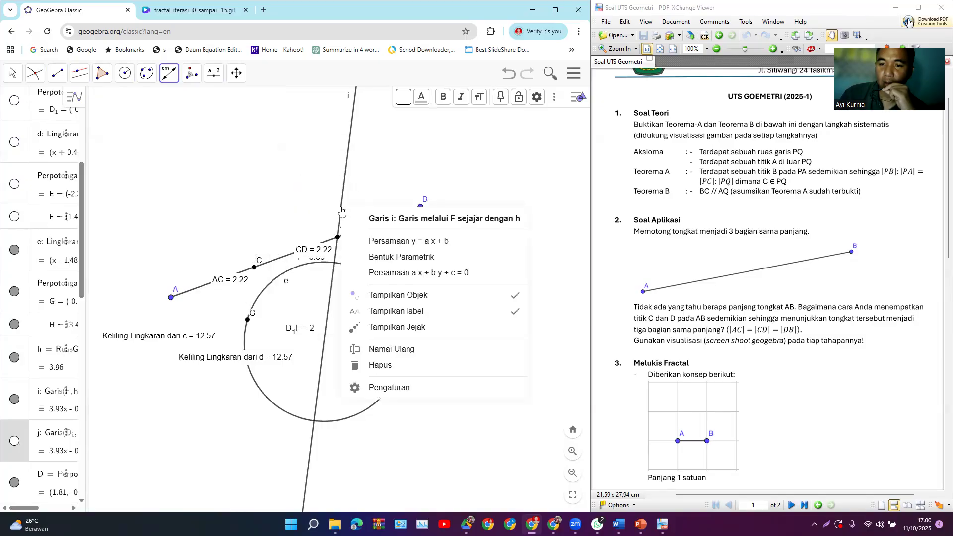
pyautogui.click(415, 298)
# Step: Return to the Move tool and hide segment h between B and H
pyautogui.rightClick(409, 296)
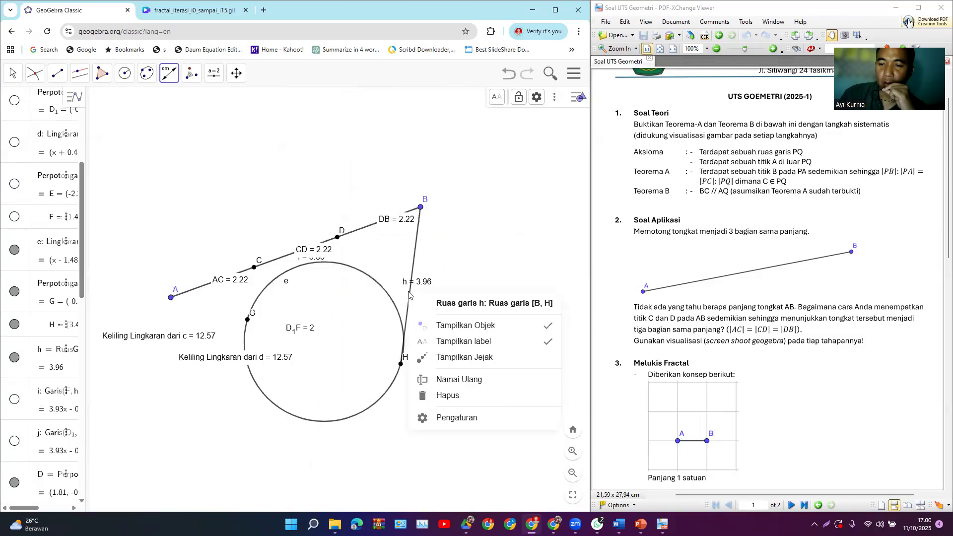
pyautogui.click(432, 308)
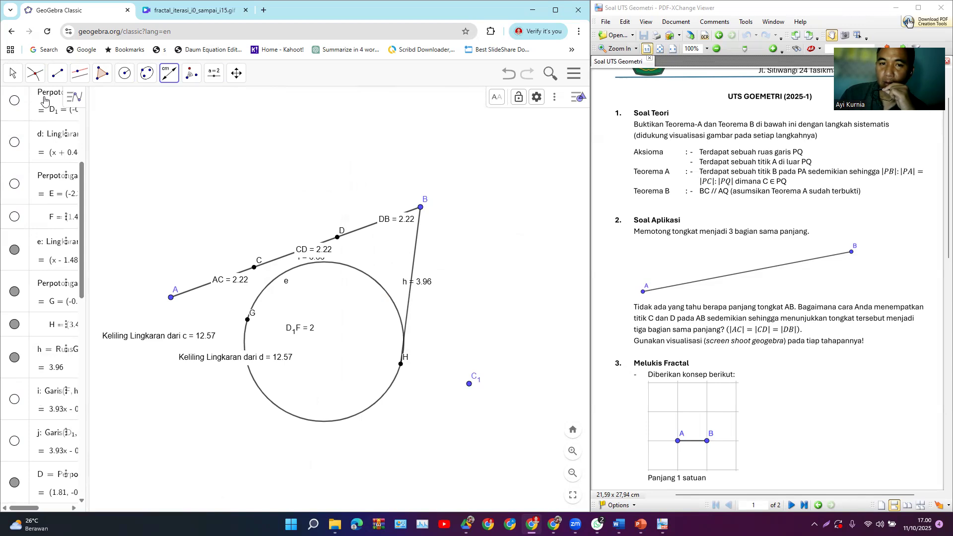
pyautogui.press('Escape')
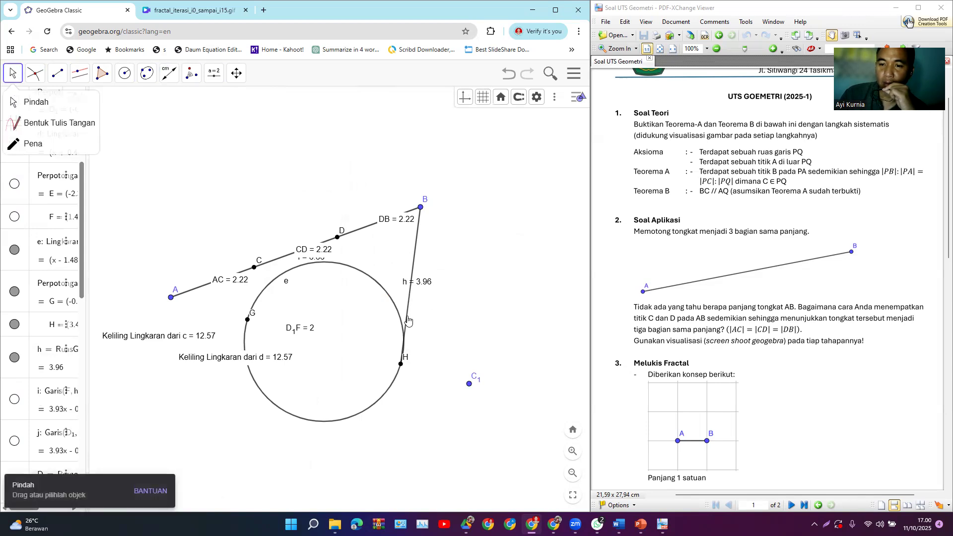
pyautogui.rightClick(408, 321)
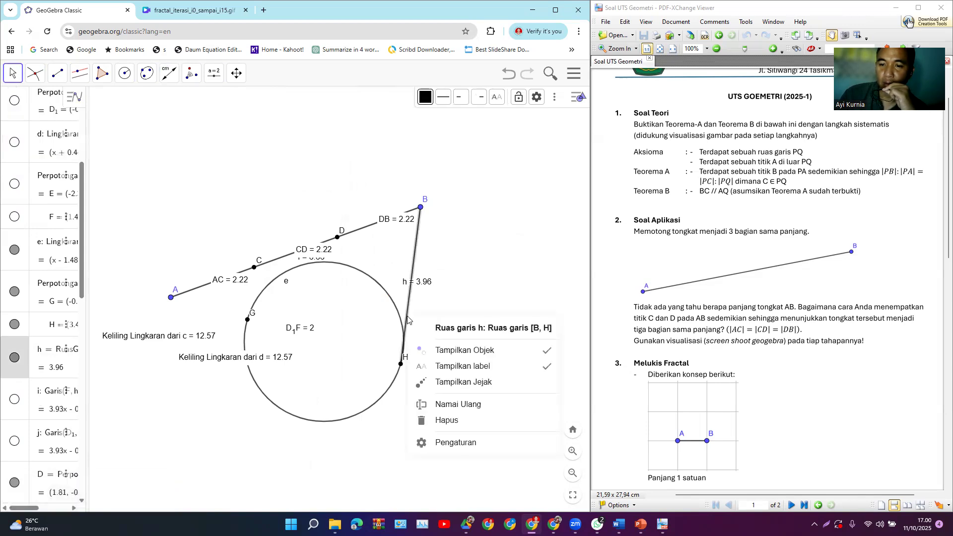
pyautogui.click(453, 355)
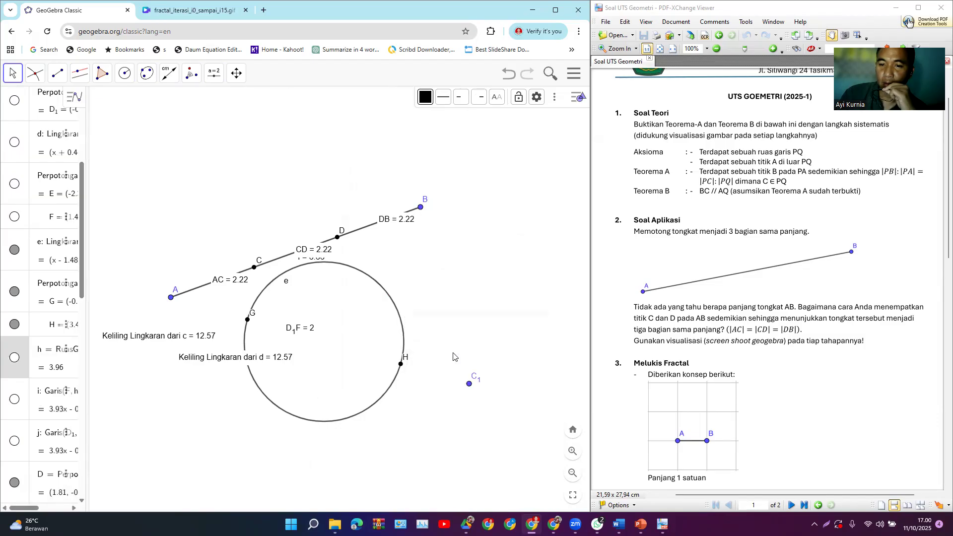
# Step: Hide the circumference texts of circles d and c
pyautogui.rightClick(281, 359)
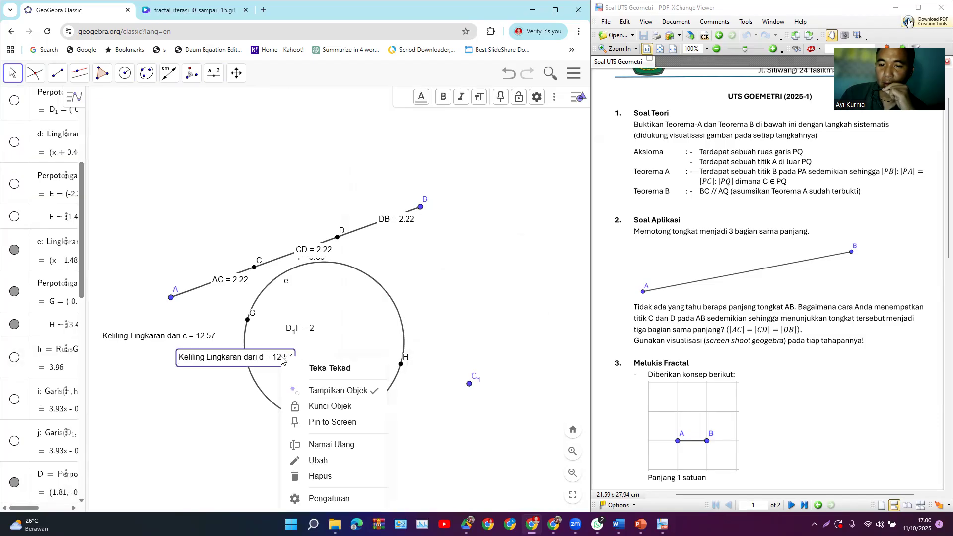
pyautogui.click(337, 390)
pyautogui.rightClick(198, 338)
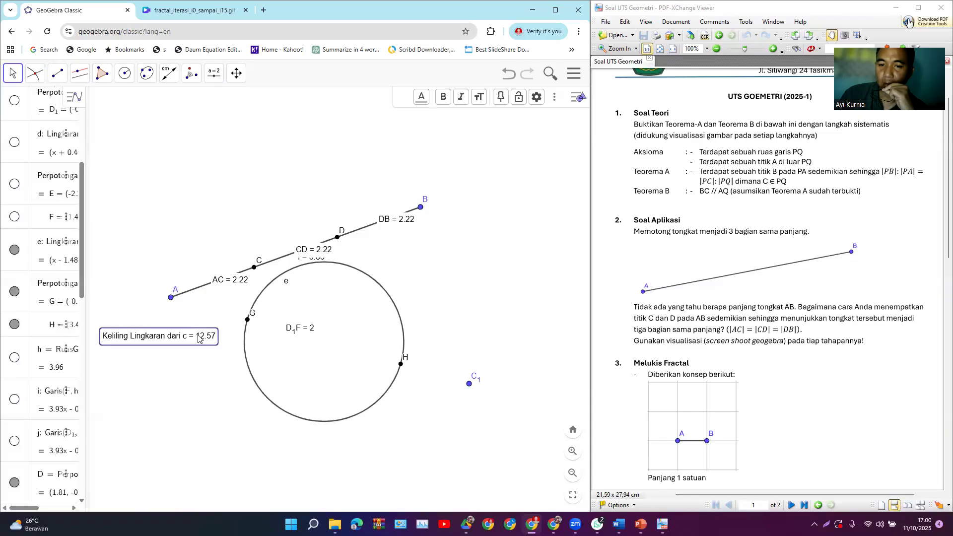
pyautogui.click(254, 370)
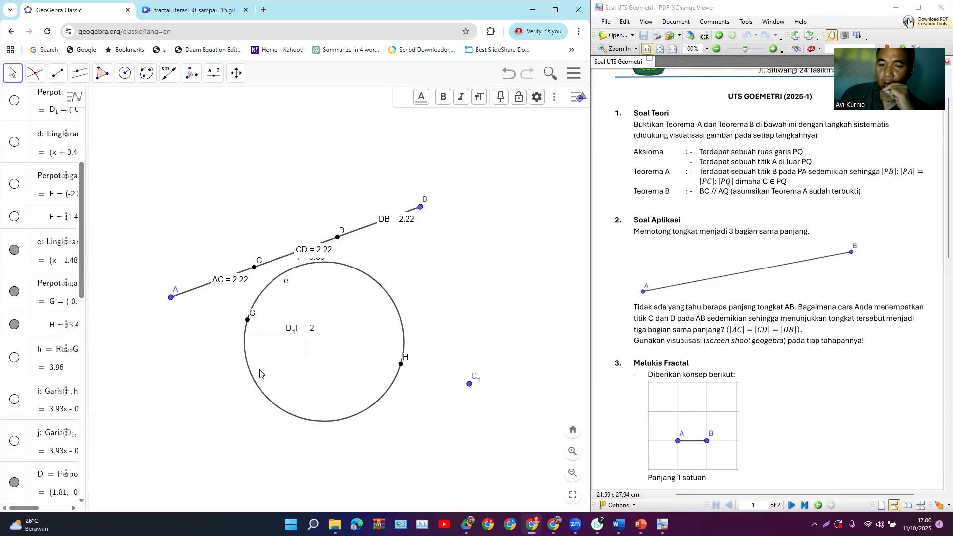
# Step: Hide circle e and the D₁F distance text inside it
pyautogui.rightClick(247, 333)
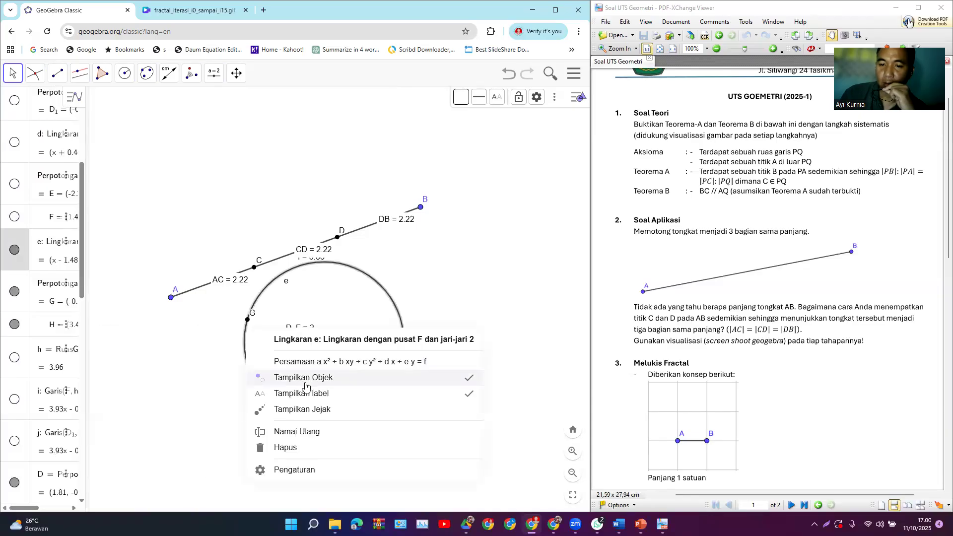
pyautogui.click(306, 385)
pyautogui.rightClick(295, 337)
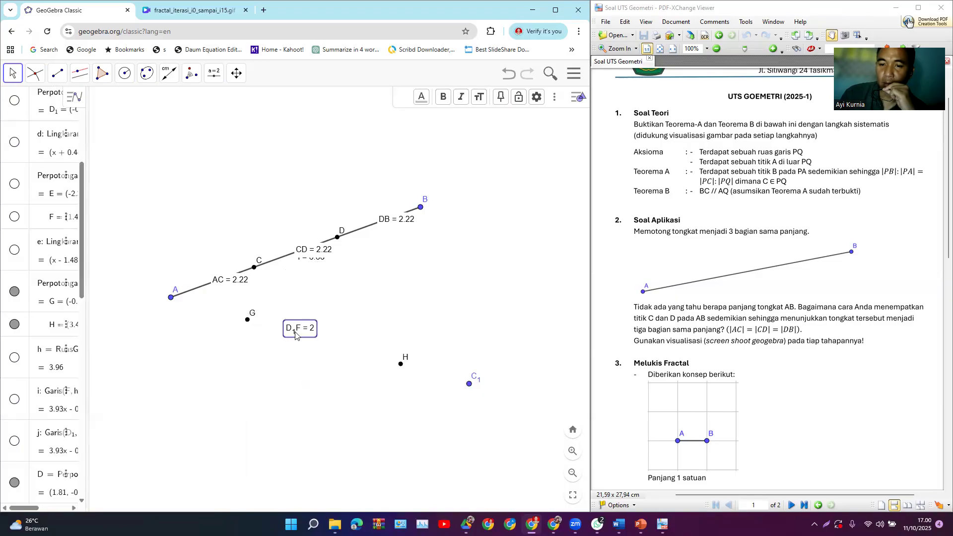
pyautogui.click(347, 366)
# Step: Hide the remaining helper points G, H and C₁ below segment AB
pyautogui.rightClick(248, 319)
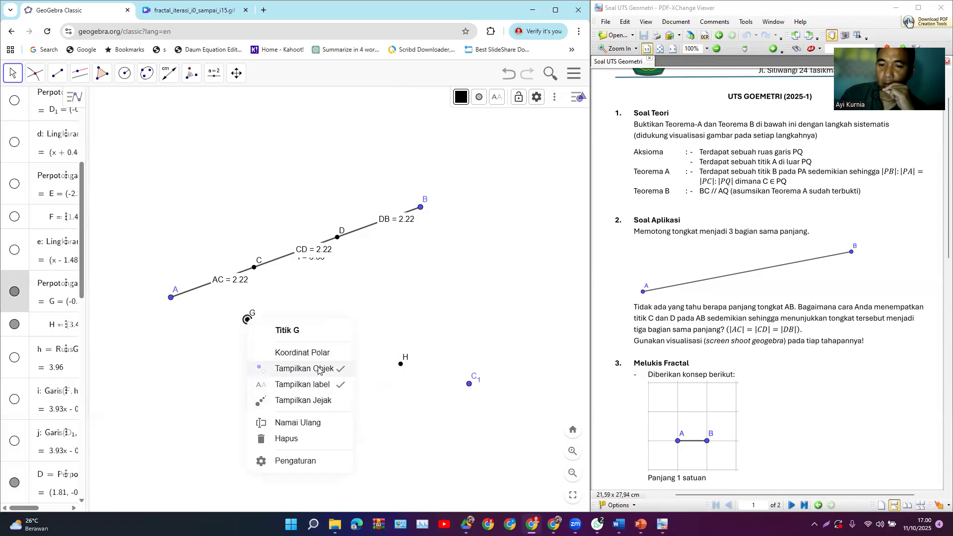
pyautogui.click(319, 369)
pyautogui.rightClick(399, 363)
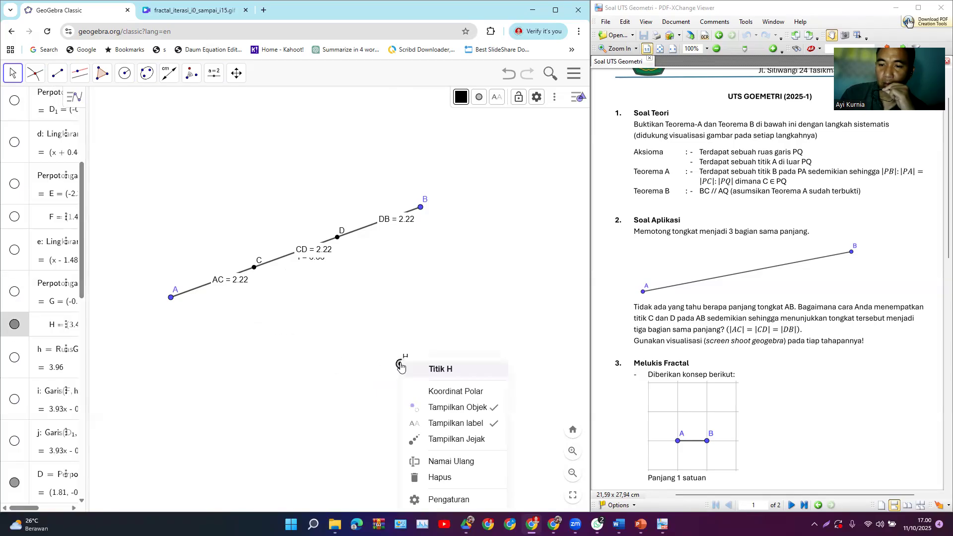
pyautogui.click(453, 424)
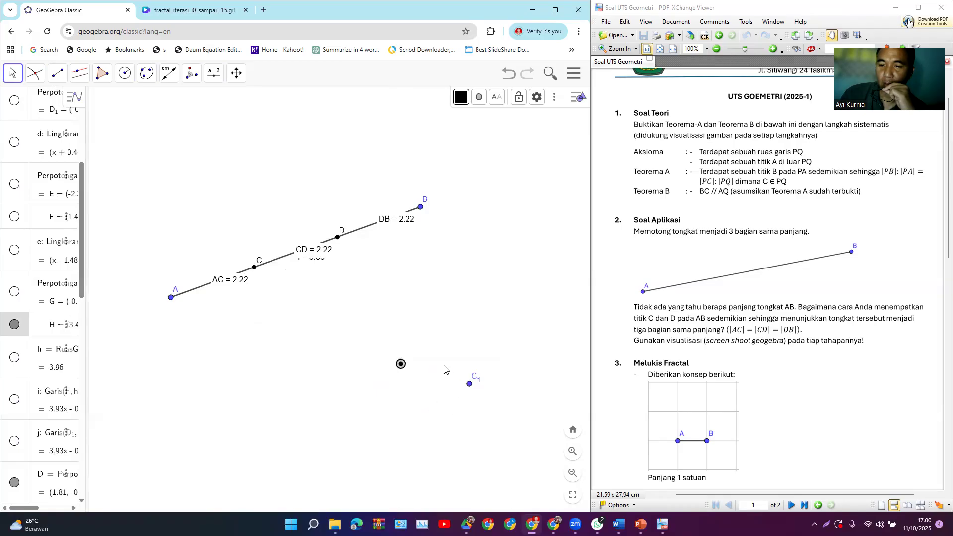
pyautogui.rightClick(402, 365)
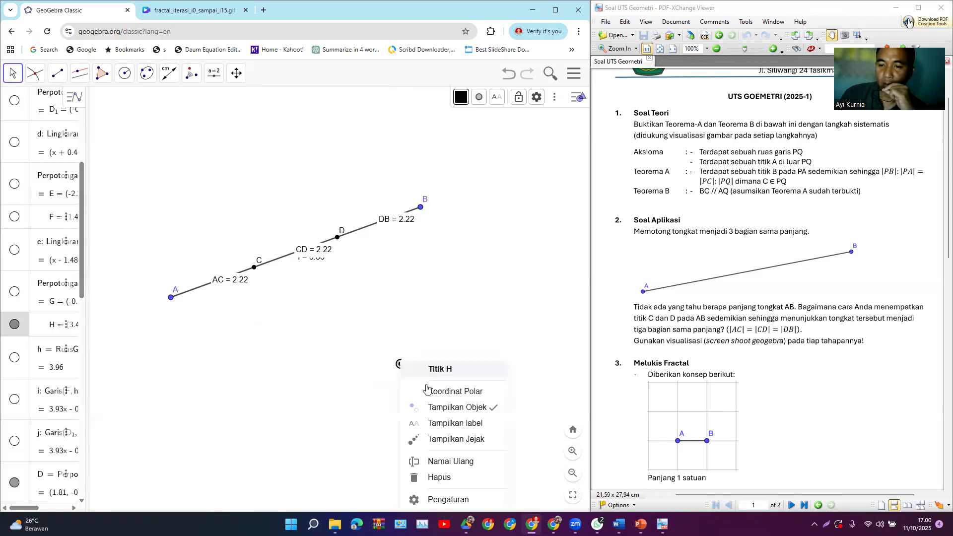
pyautogui.click(438, 408)
pyautogui.rightClick(470, 384)
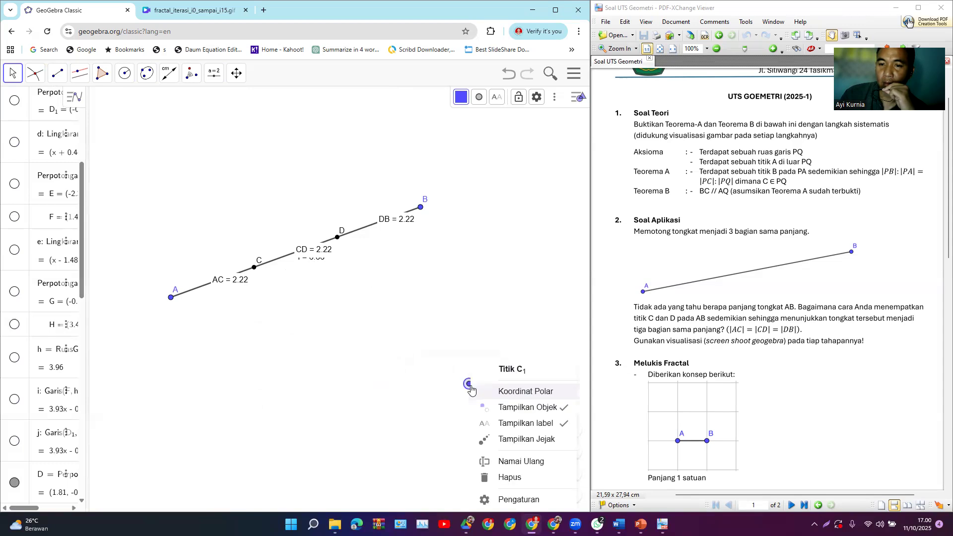
pyautogui.click(526, 409)
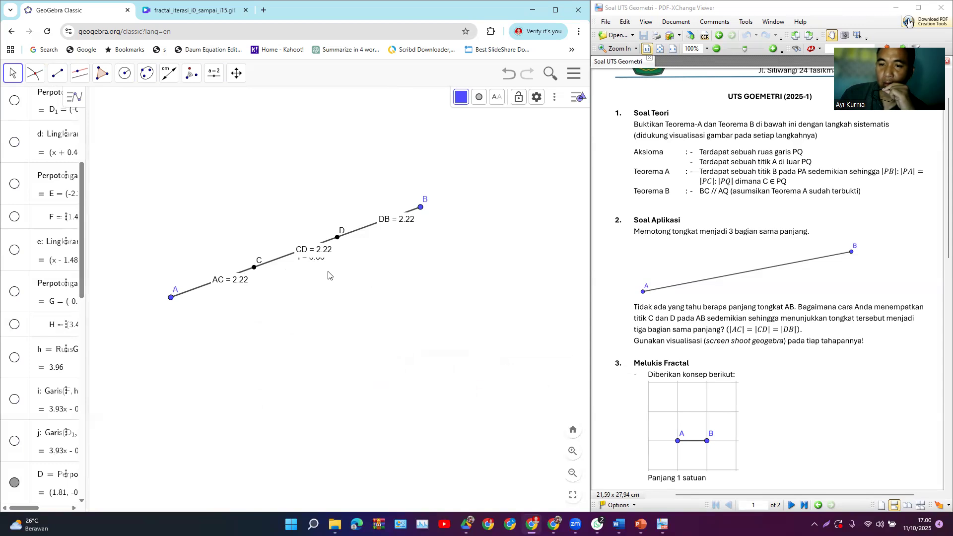
# Step: Move the CD distance text above segment AB, clear of the segment's own length label
pyautogui.click(316, 259)
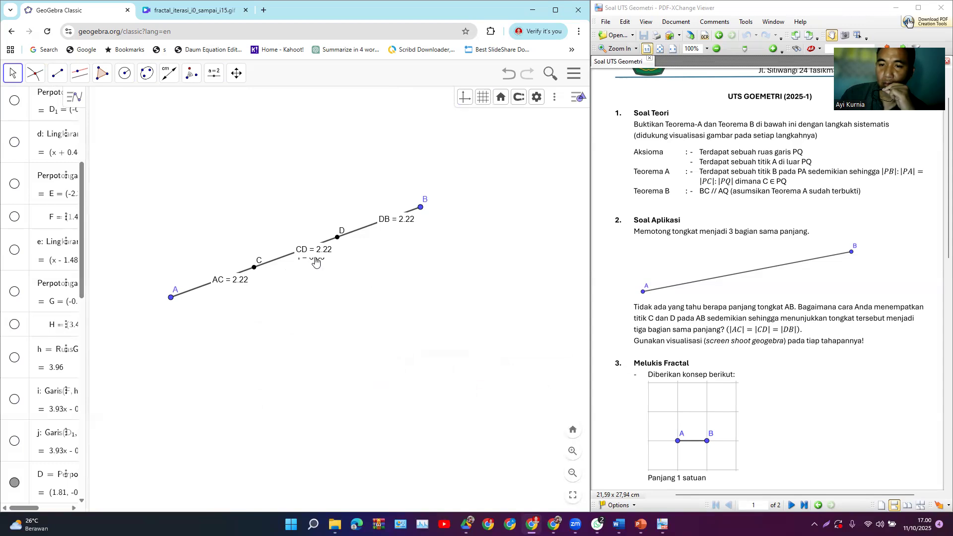
pyautogui.click(315, 260)
pyautogui.moveTo(315, 254); pyautogui.dragTo(299, 224)
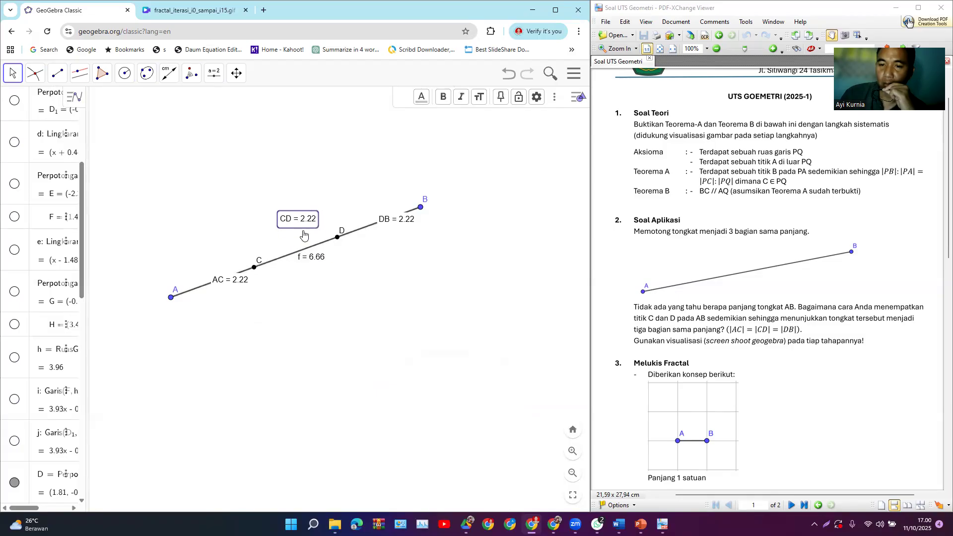
pyautogui.rightClick(317, 262)
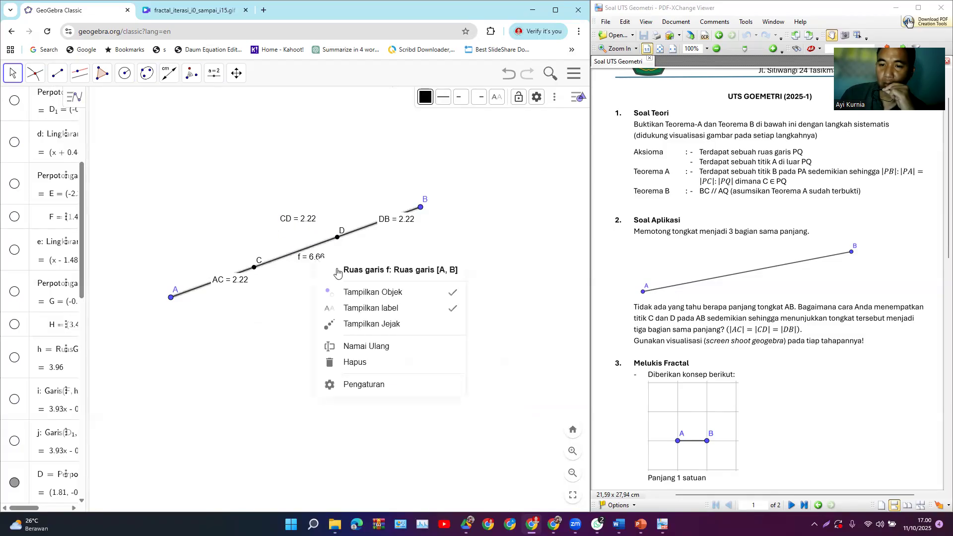
pyautogui.click(378, 298)
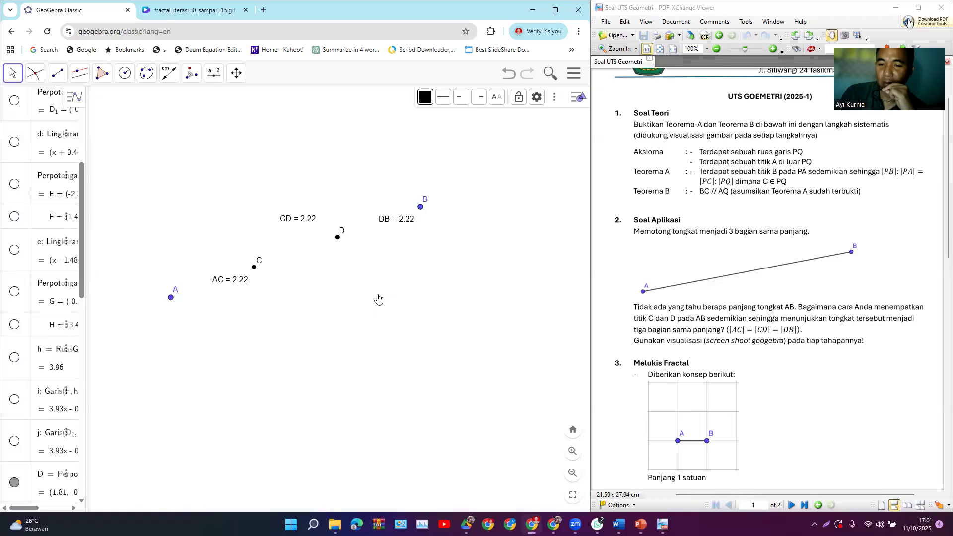
pyautogui.hotkey('ctrl', 'z')
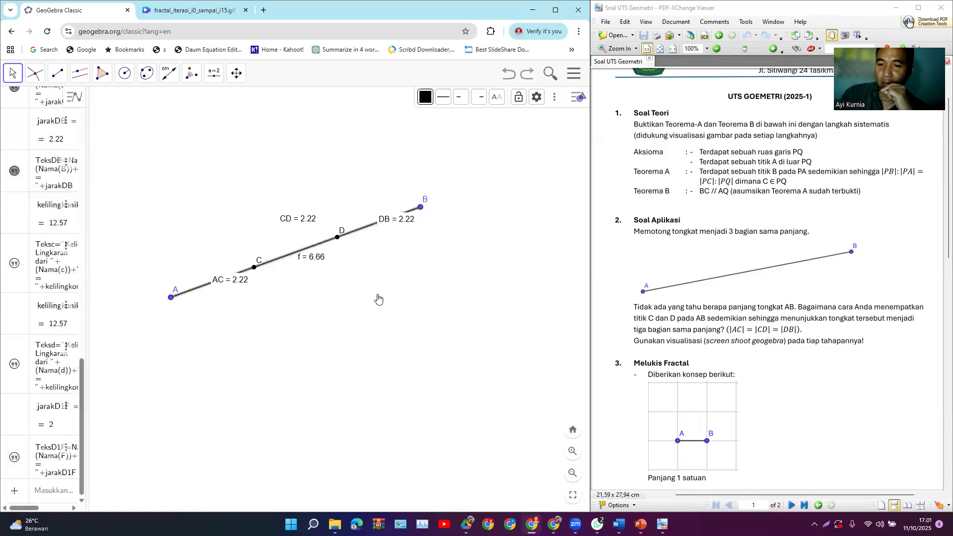
pyautogui.press('Escape')
# Step: Hide segment AB's length label and move the CD, AC and DB distance texts just below the segment
pyautogui.rightClick(317, 262)
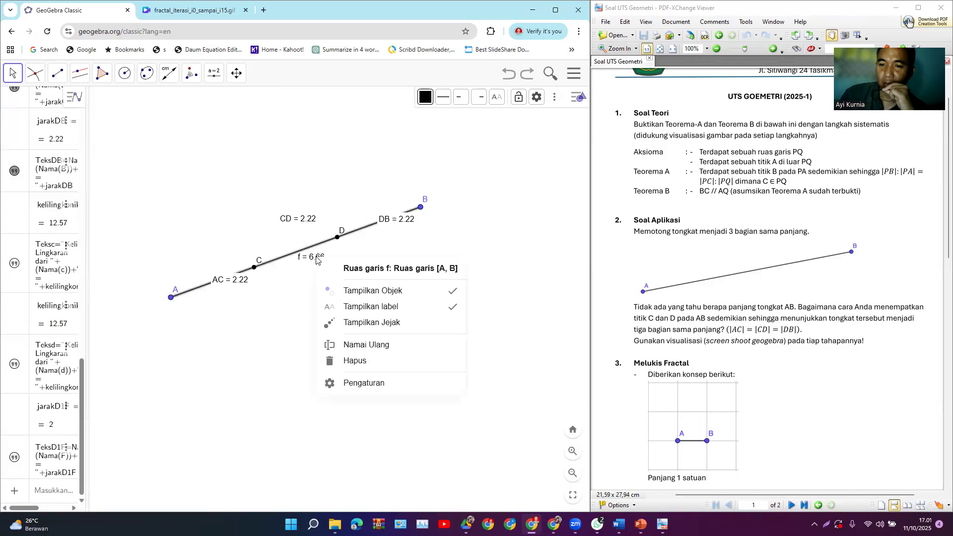
pyautogui.click(364, 308)
pyautogui.moveTo(301, 219); pyautogui.dragTo(316, 268)
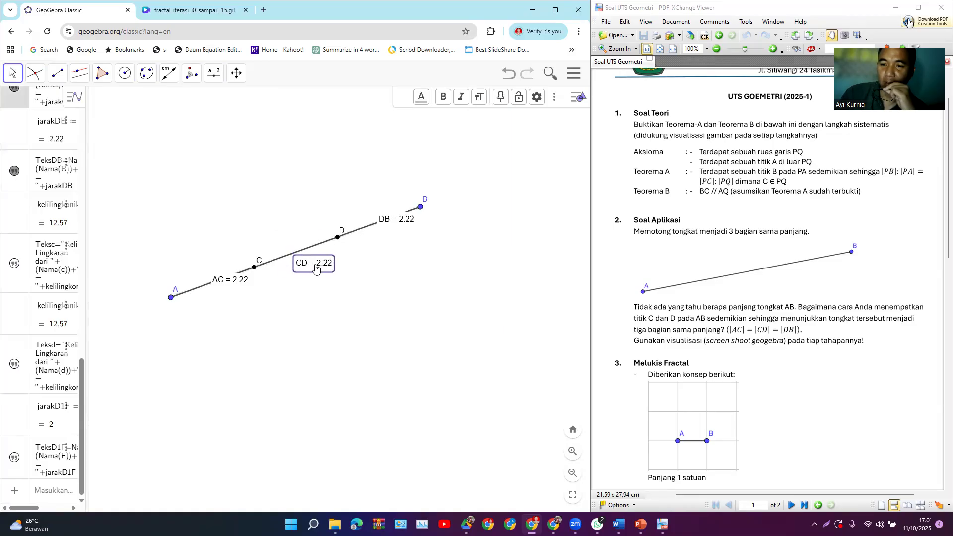
pyautogui.moveTo(243, 281); pyautogui.dragTo(246, 295)
pyautogui.moveTo(414, 214); pyautogui.dragTo(411, 233)
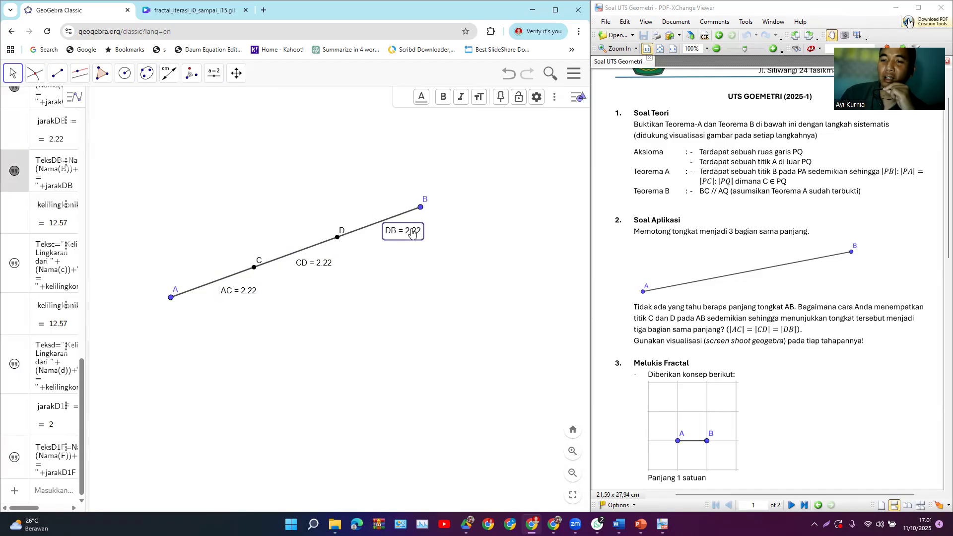